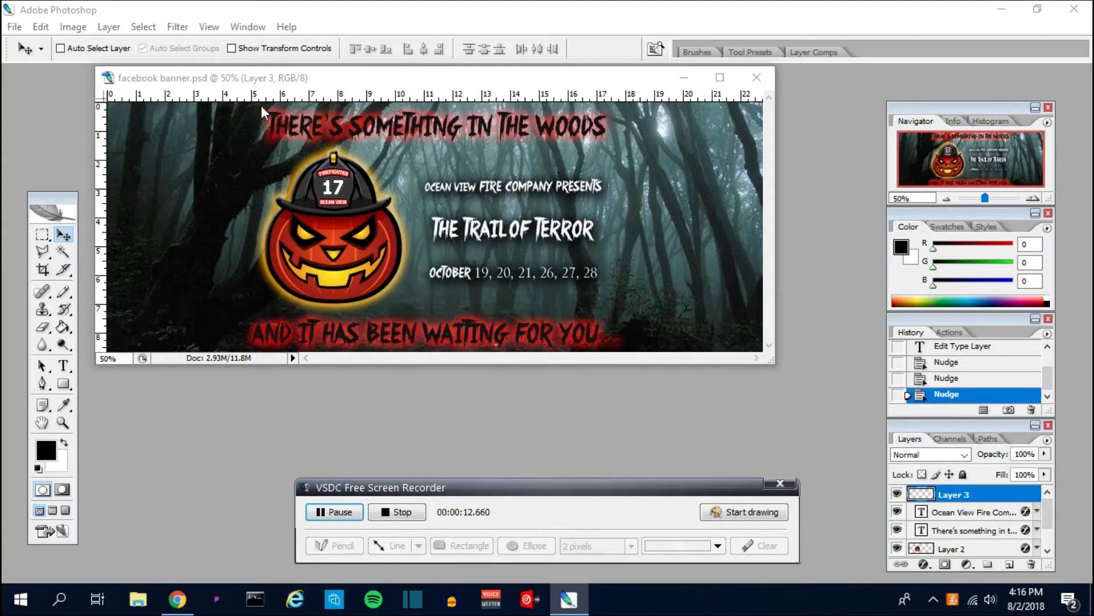
- Set the font size of the October dates line in the Ocean View Fire Company text layer to 40 pt
click(356, 81)
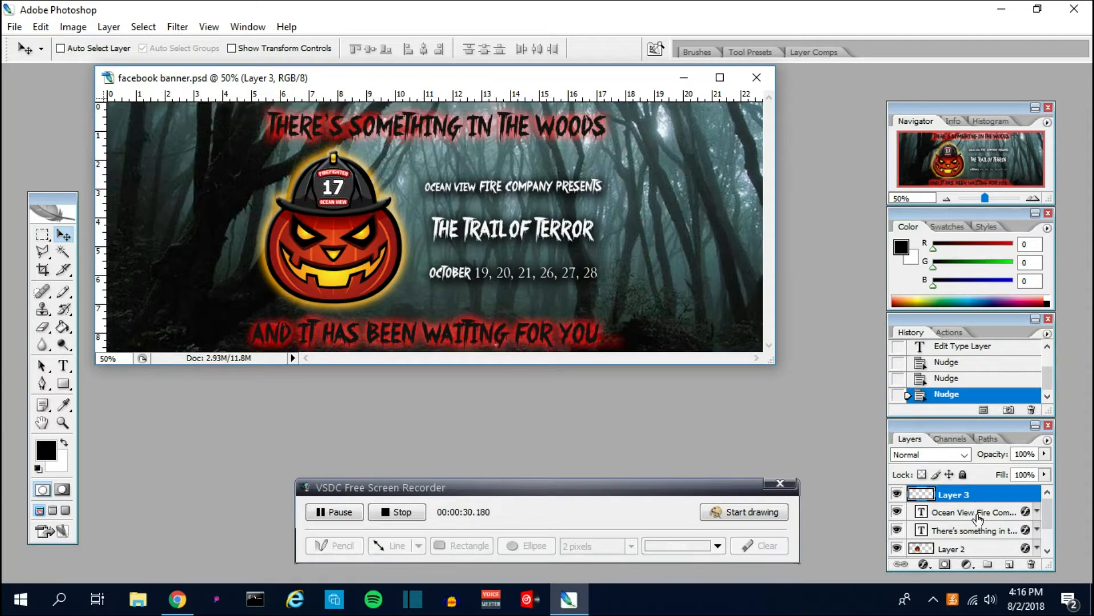
click(955, 516)
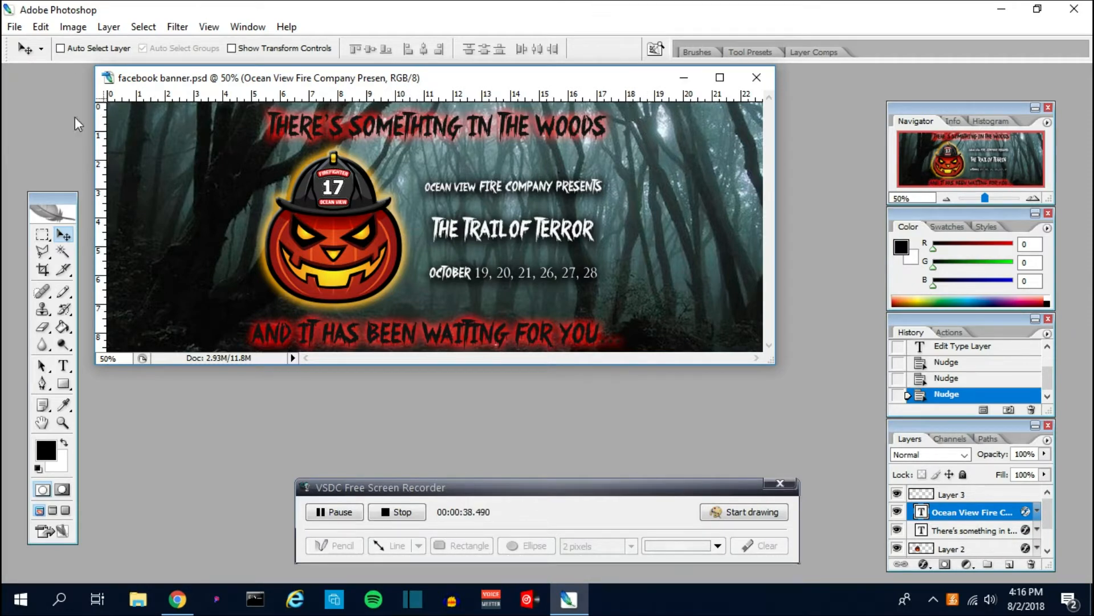
click(64, 365)
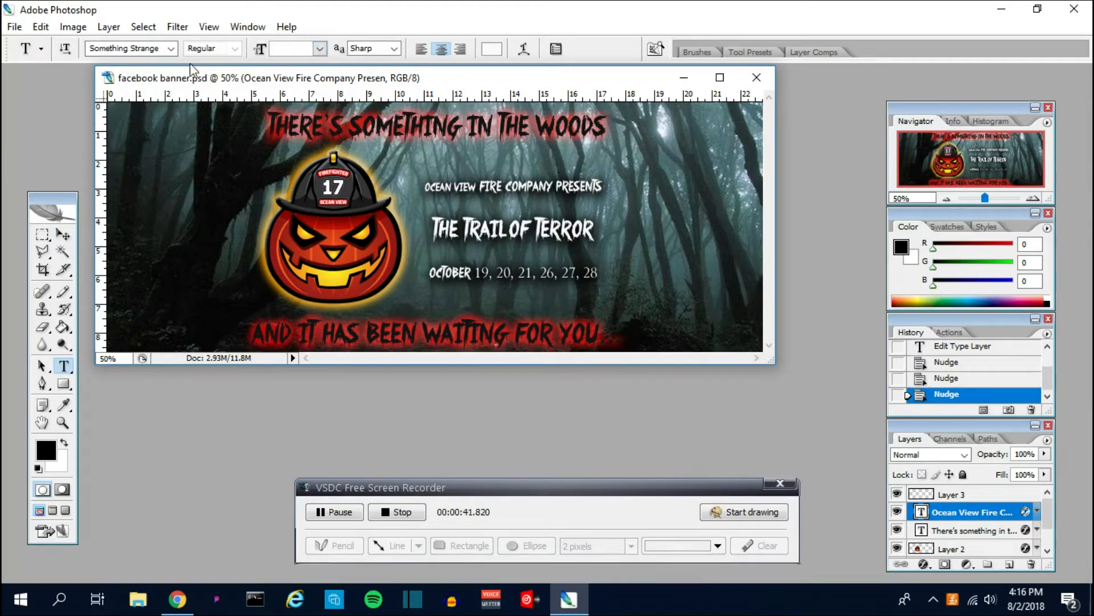
click(598, 185)
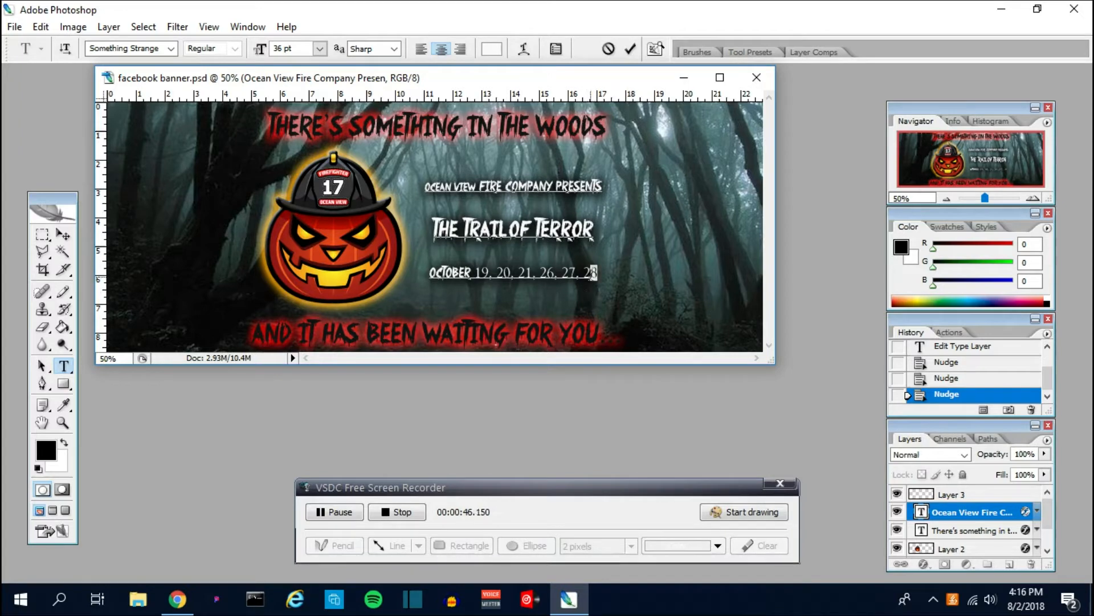
drag(593, 273, 426, 274)
click(320, 48)
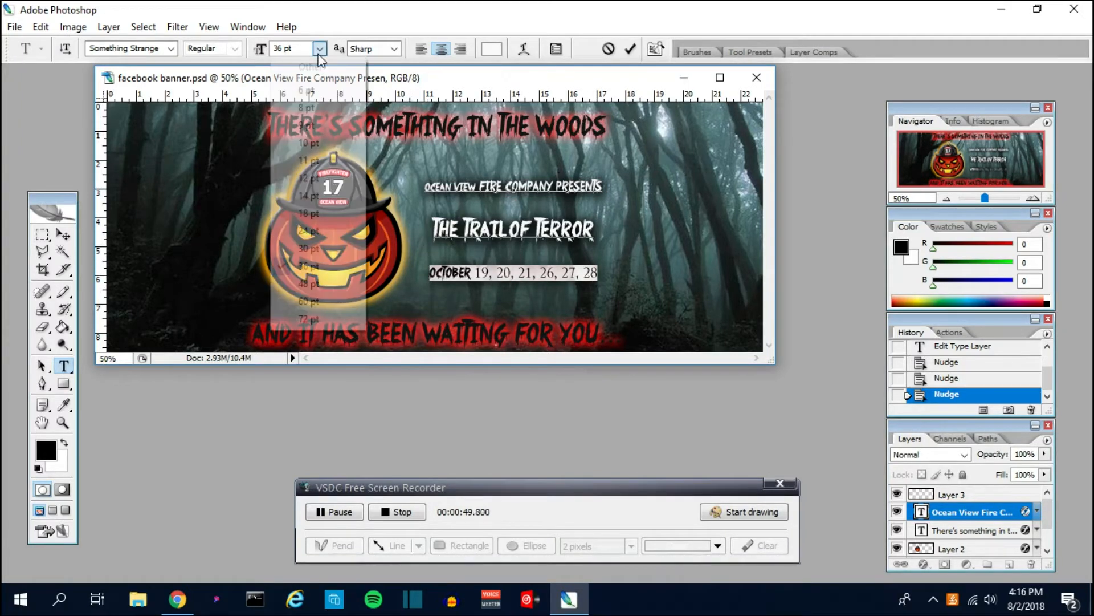
click(301, 283)
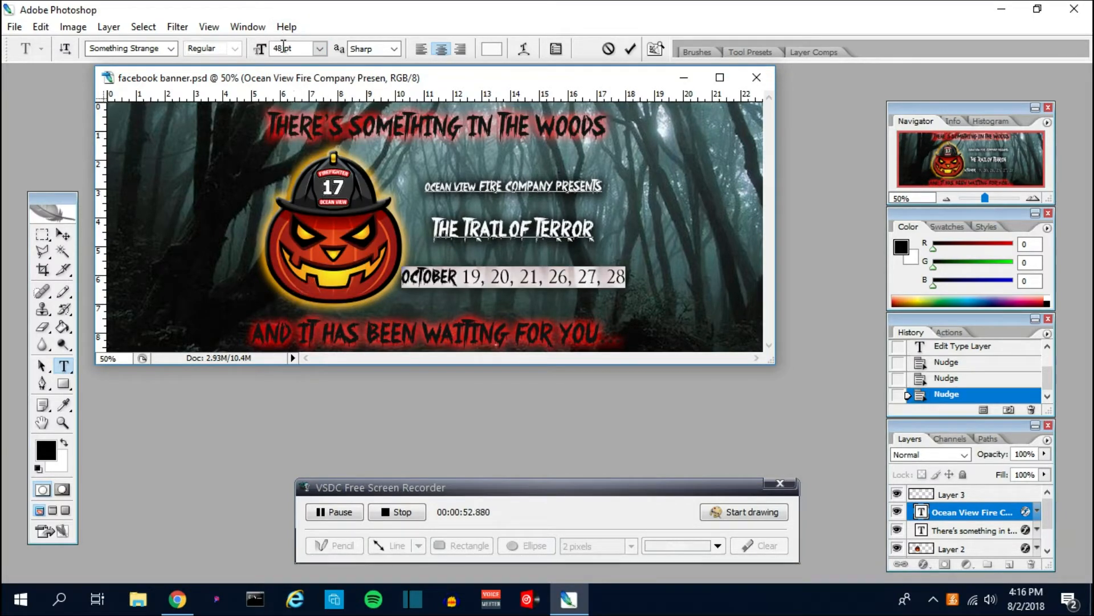
text(40)
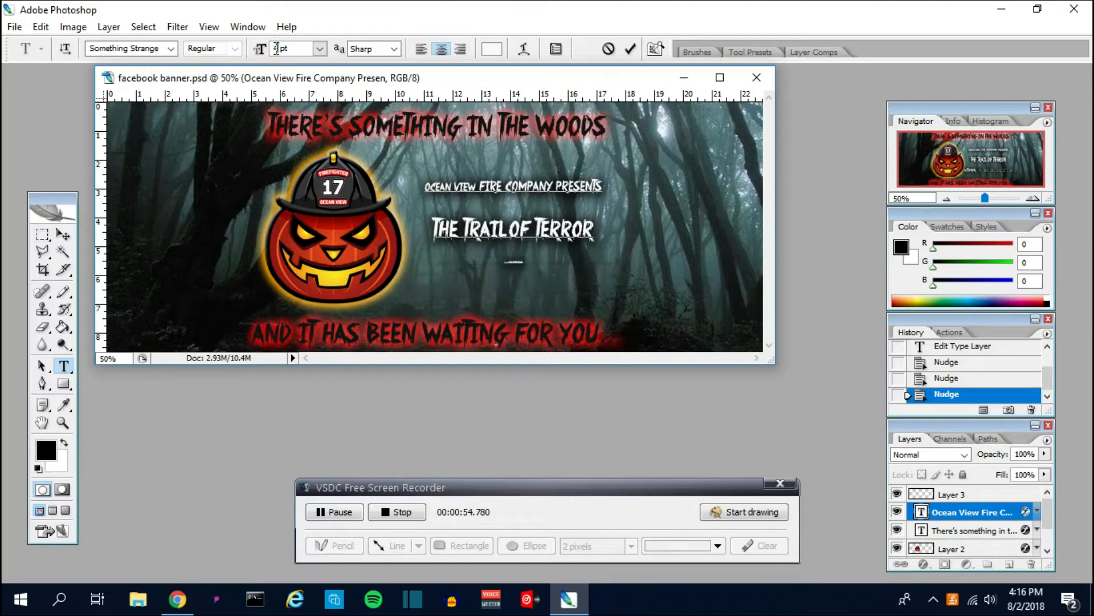
- Set the font size of the "Ocean View Fire Company Presents" line to 40 pt
click(600, 185)
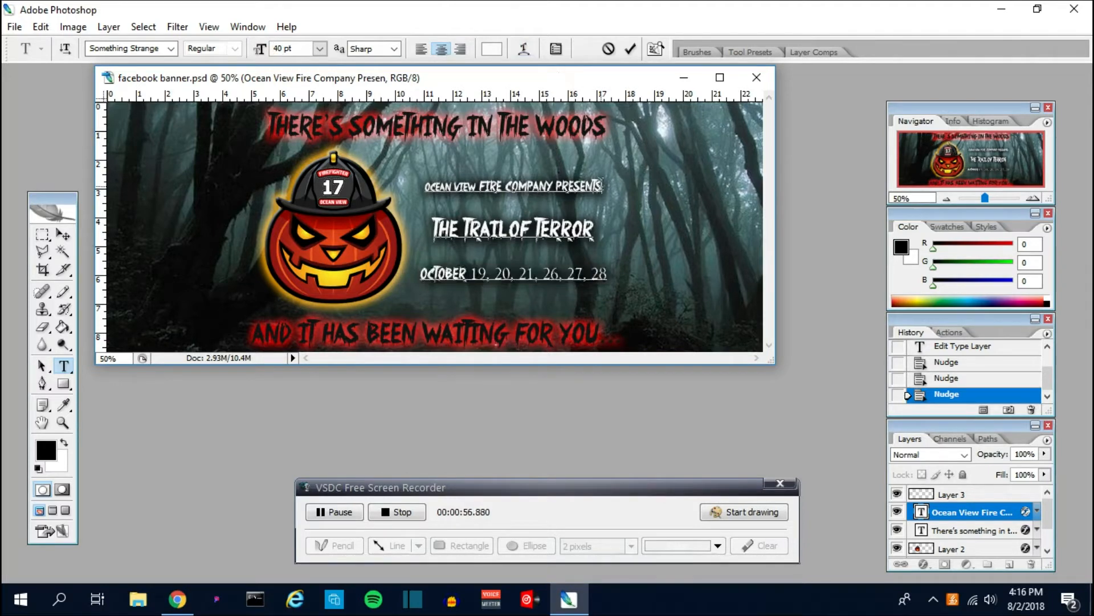
drag(599, 185, 414, 181)
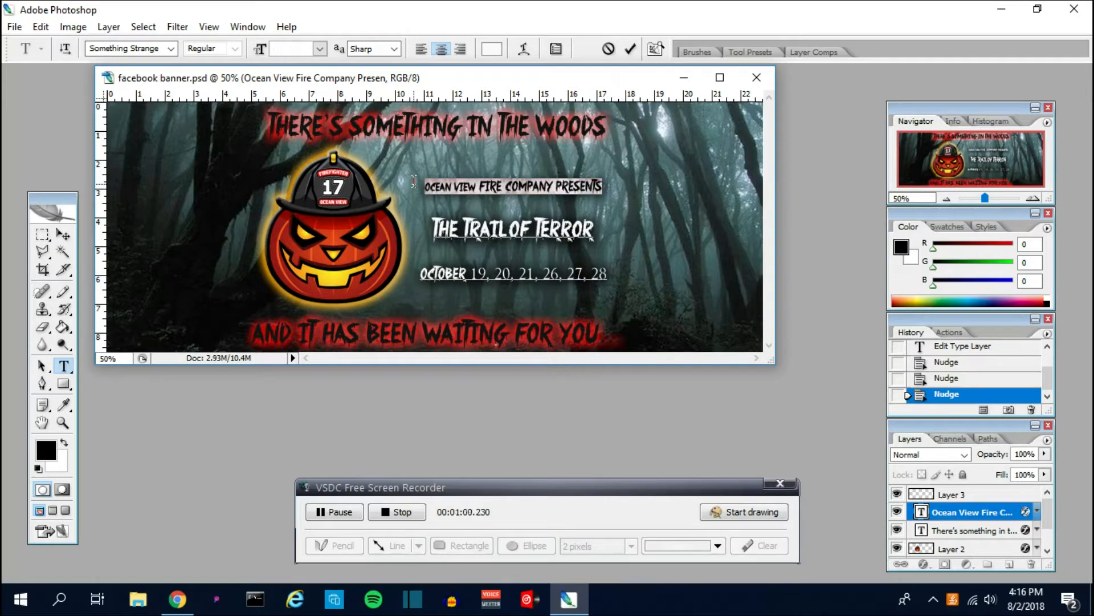
click(320, 50)
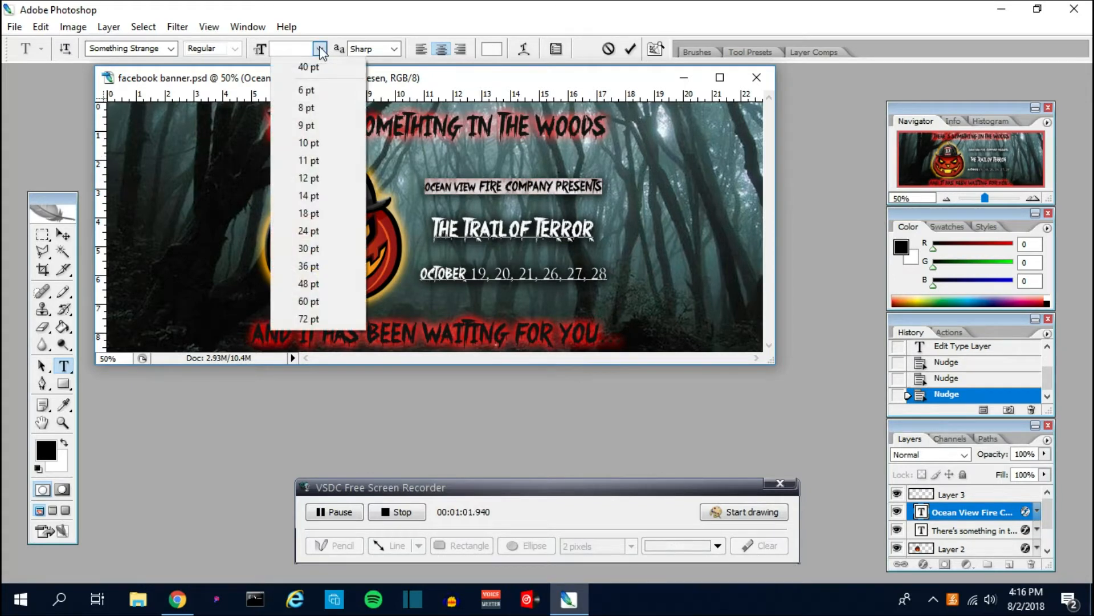
click(283, 48)
click(319, 49)
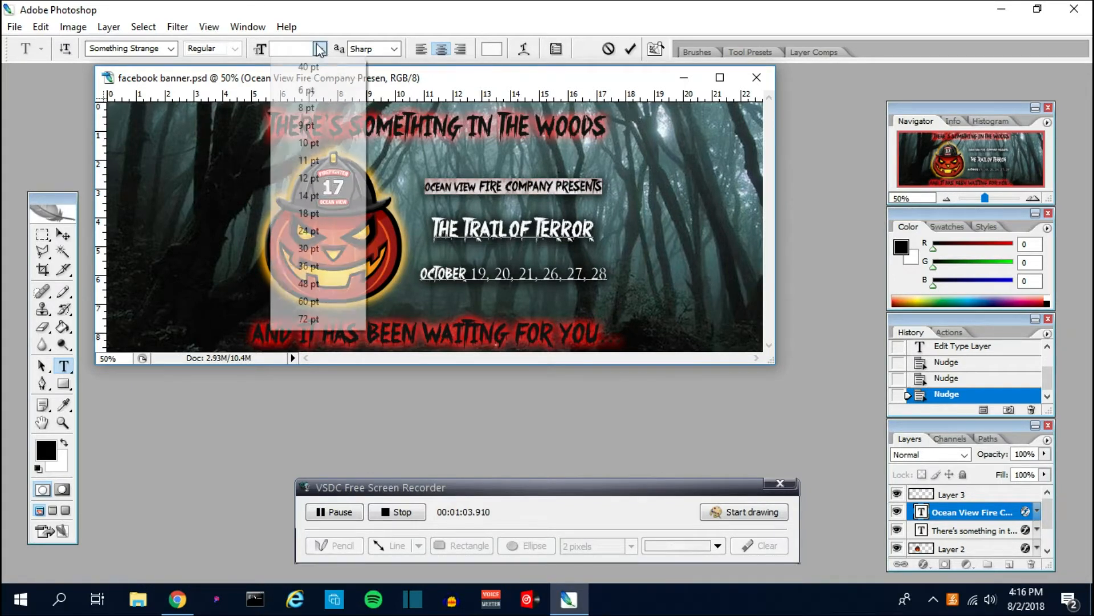
click(304, 69)
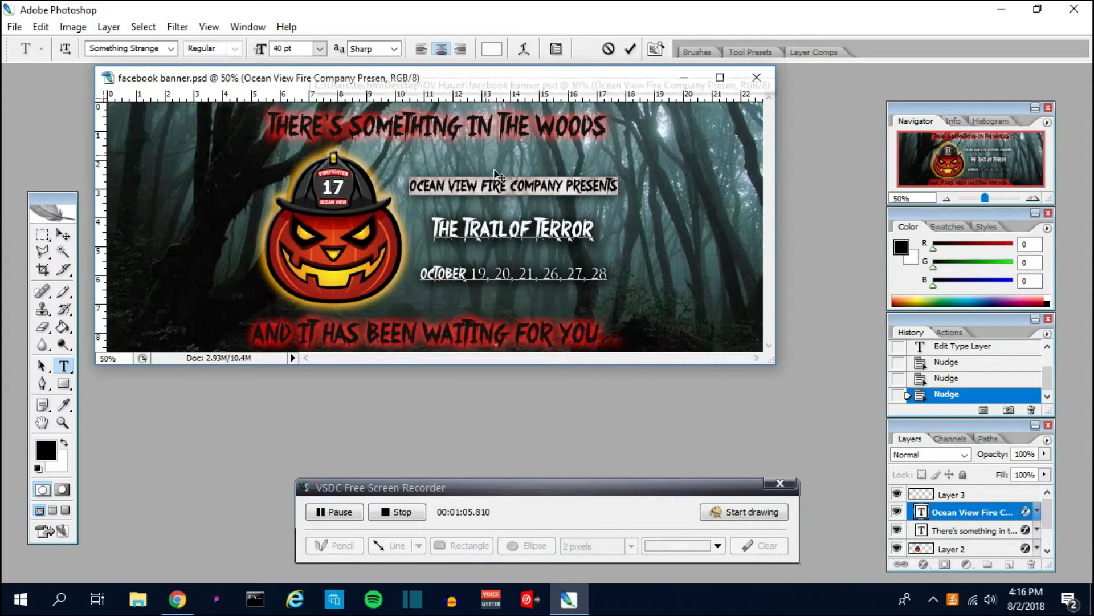
- Enlarge the "The Trail of Terror" line to 64 pt and commit the text edit
click(538, 249)
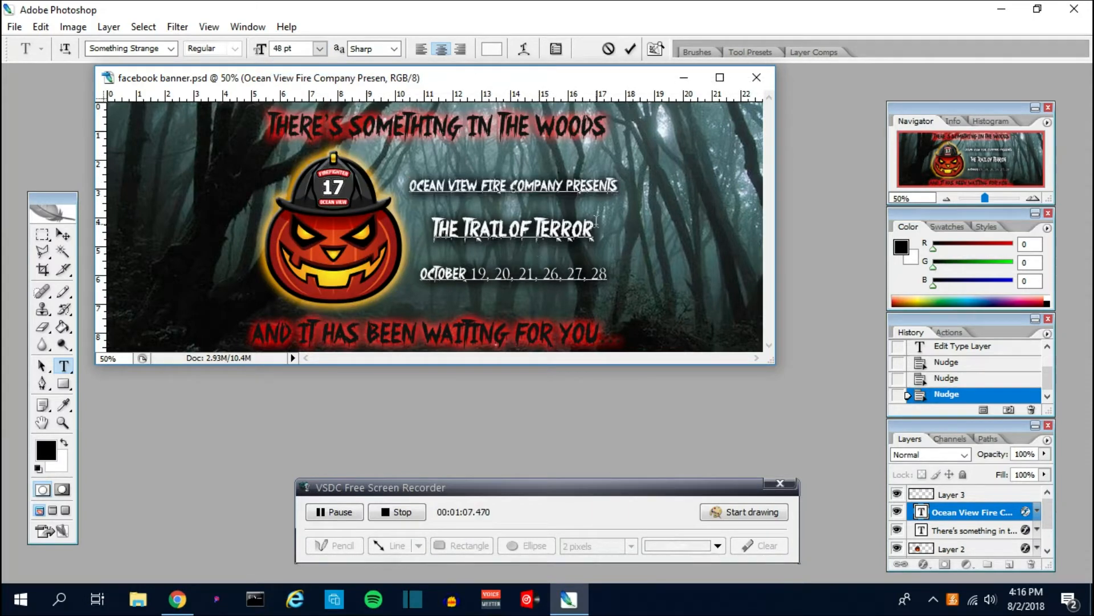
drag(594, 229, 415, 219)
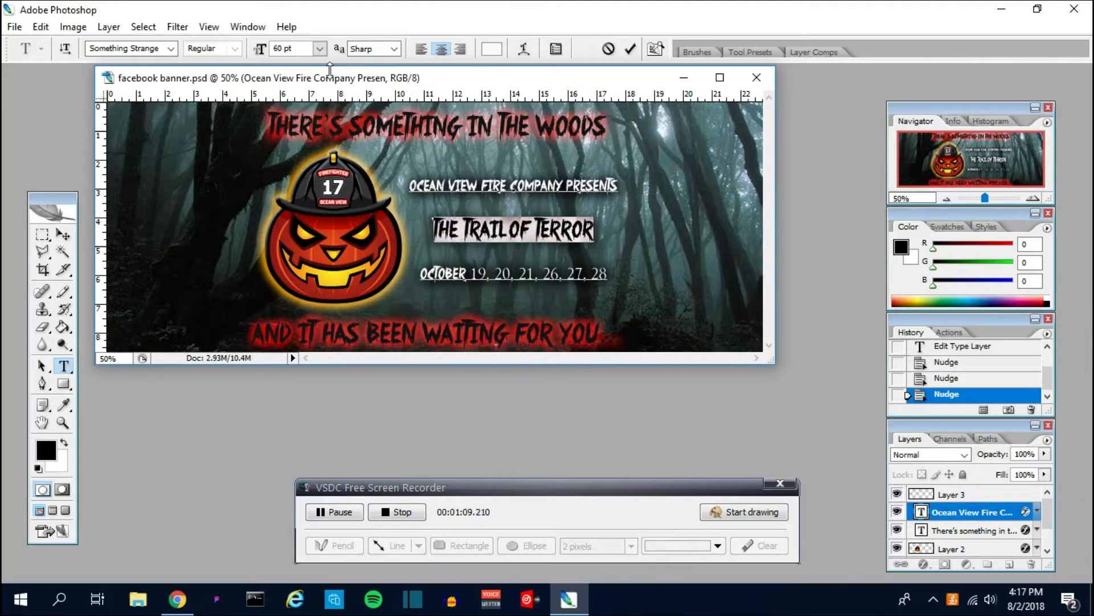
click(320, 50)
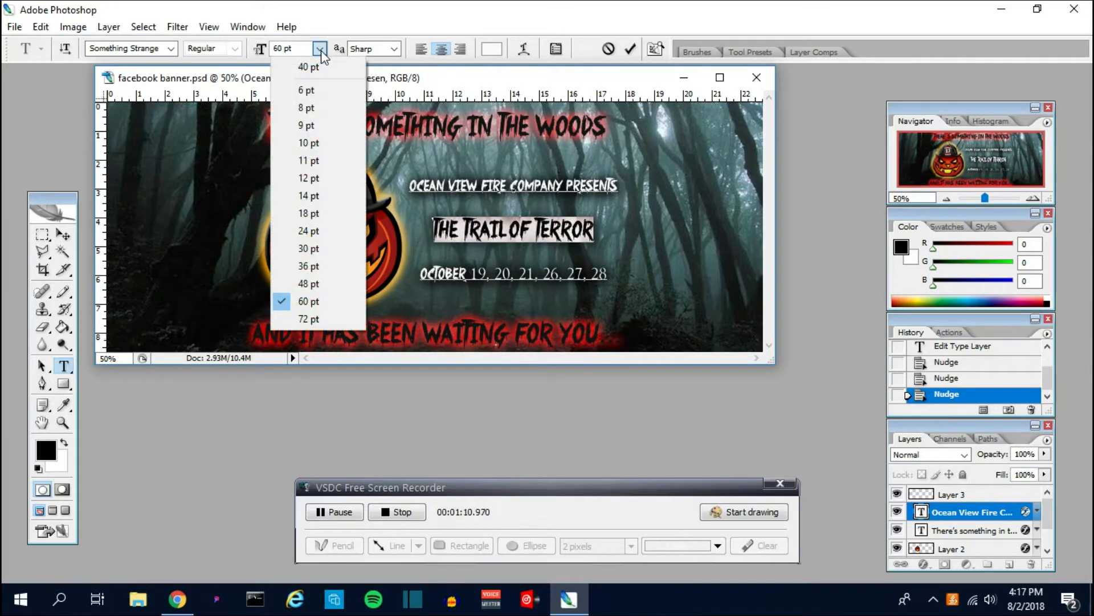
click(278, 46)
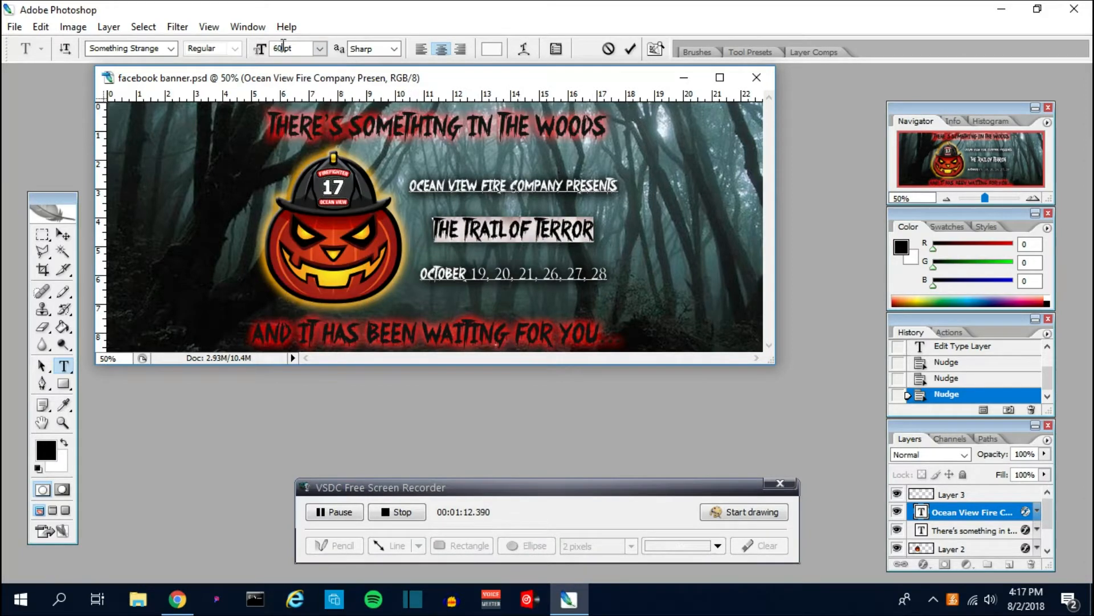
key(Up)
key(Up)
key(Up)
key(Up)
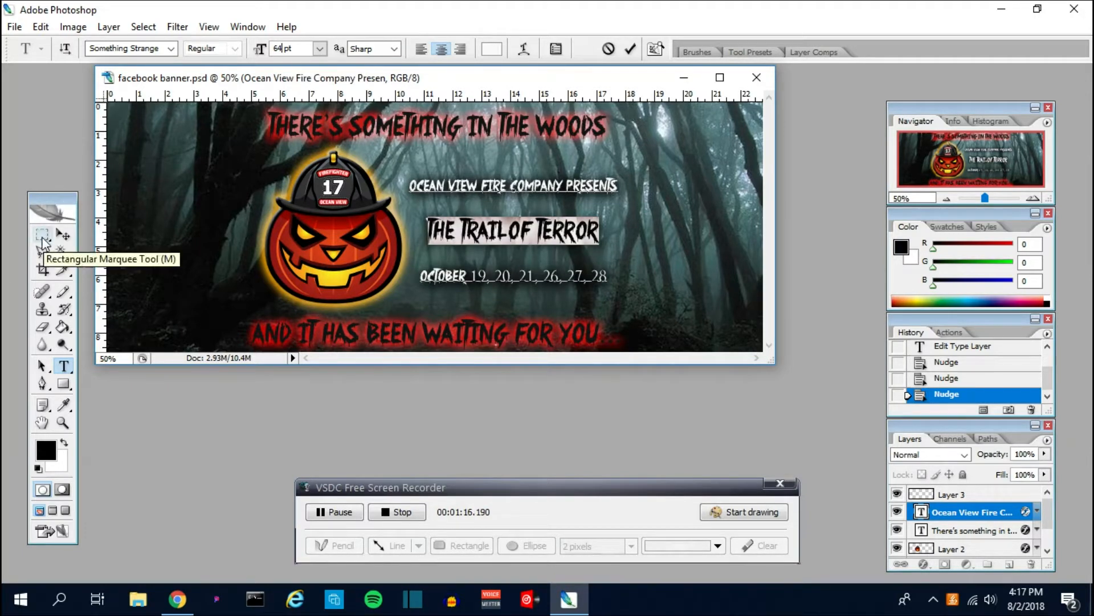
click(43, 238)
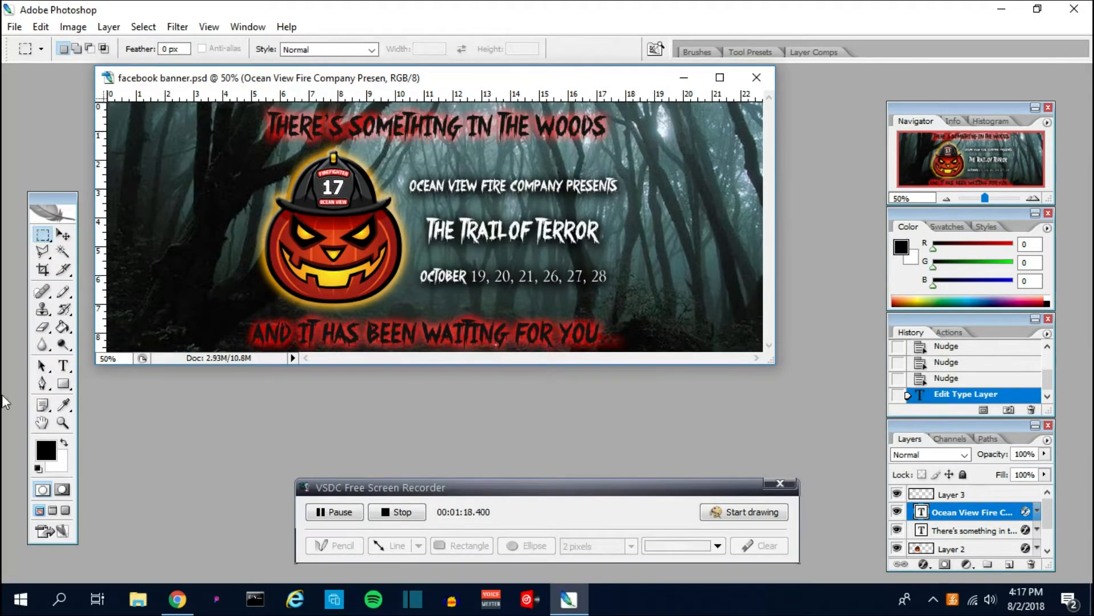
- Change the first three October dates in the banner text to 18, 19, 20
click(63, 366)
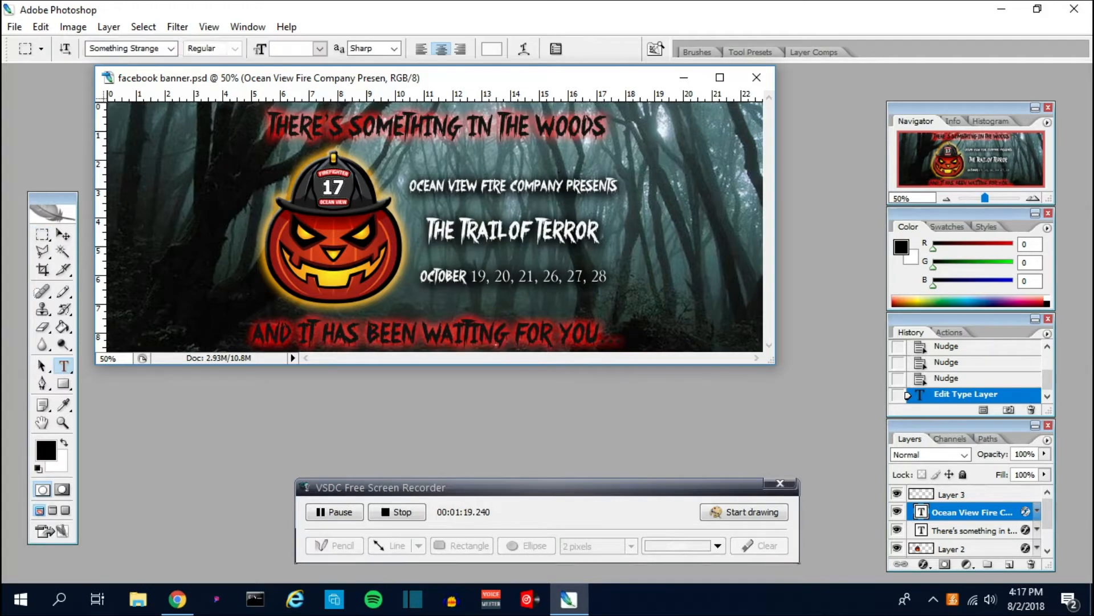
click(481, 266)
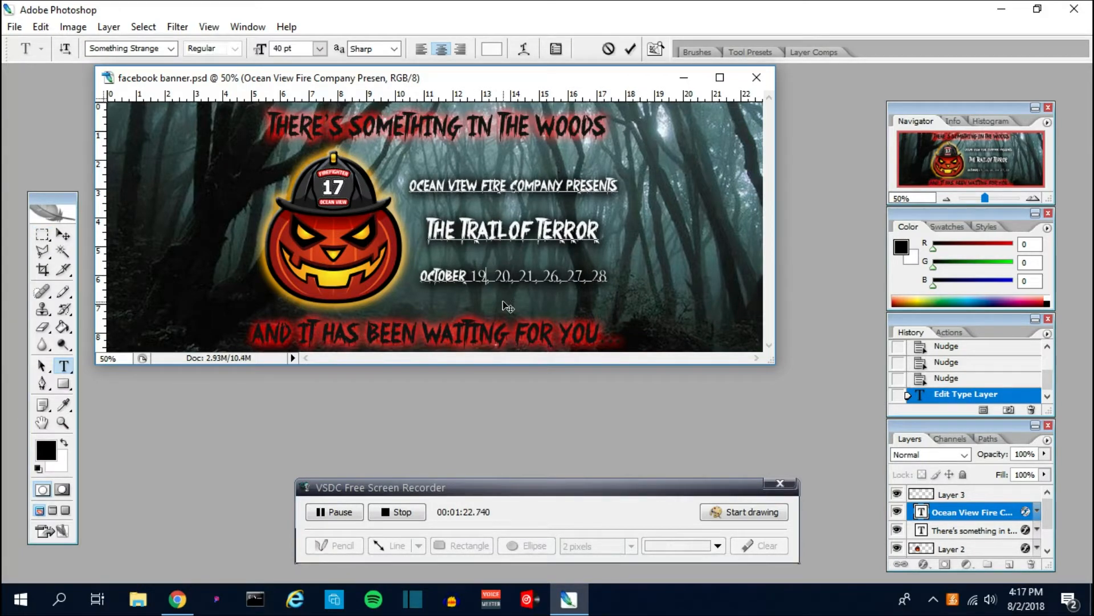
key(BackSpace)
text(8)
key(Right)
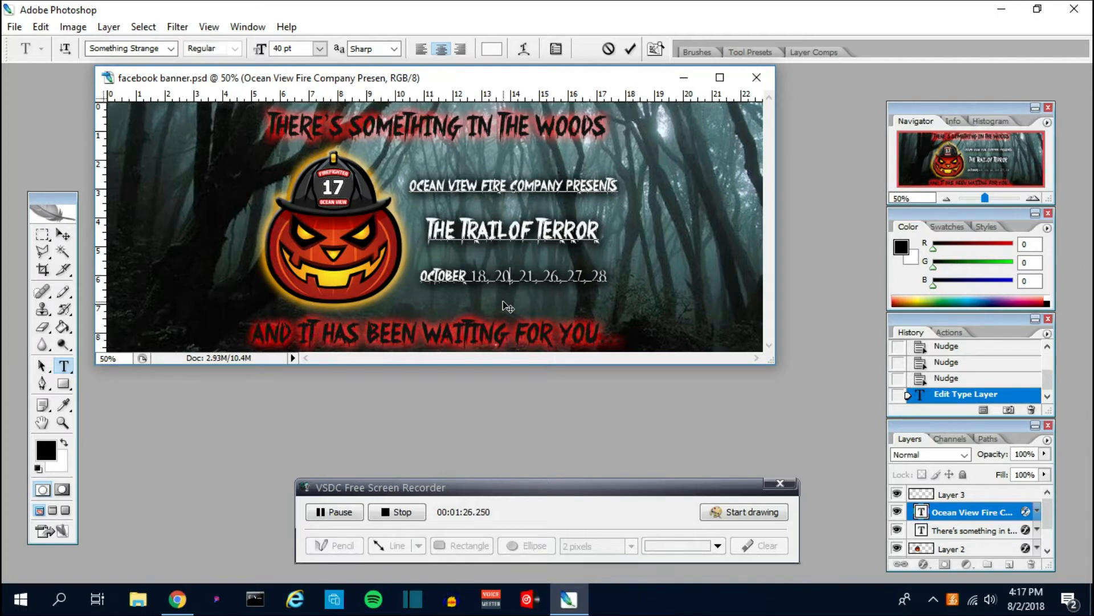
key(BackSpace)
key(BackSpace)
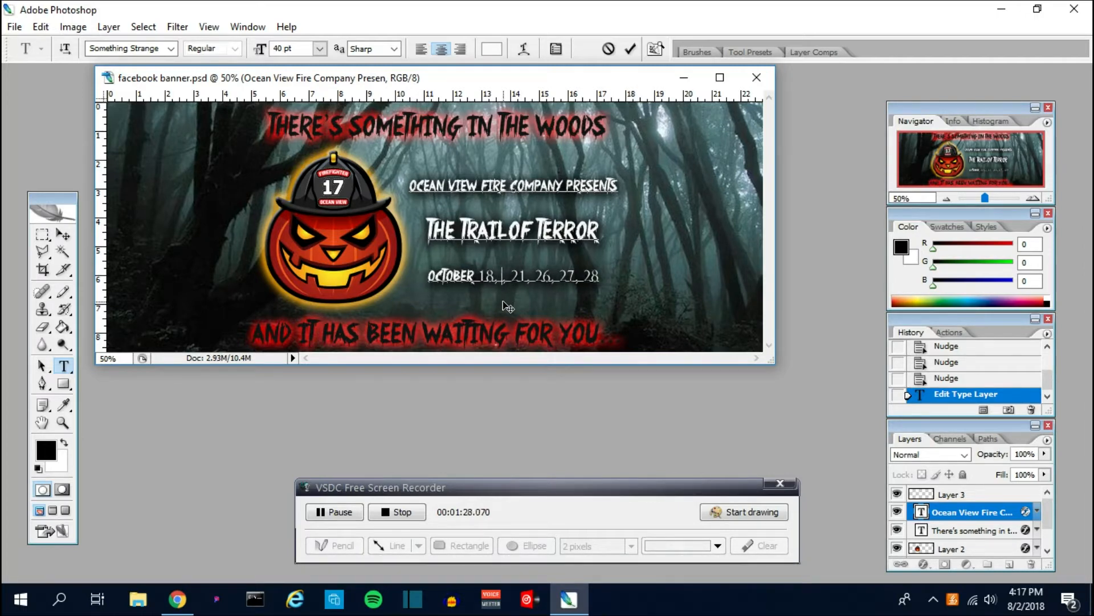
text(19)
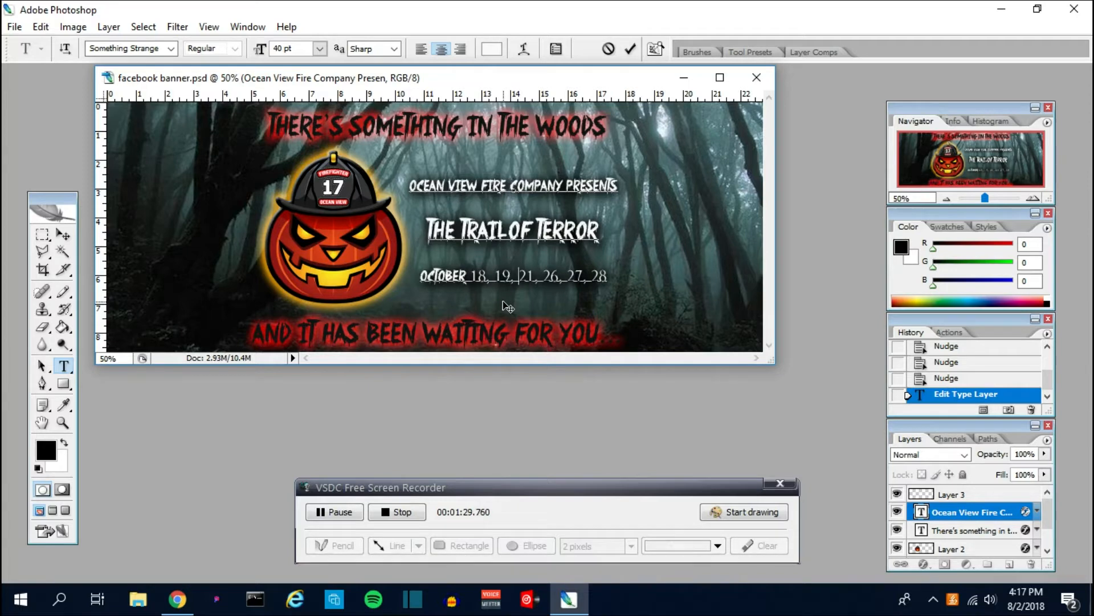
key(BackSpace)
key(BackSpace)
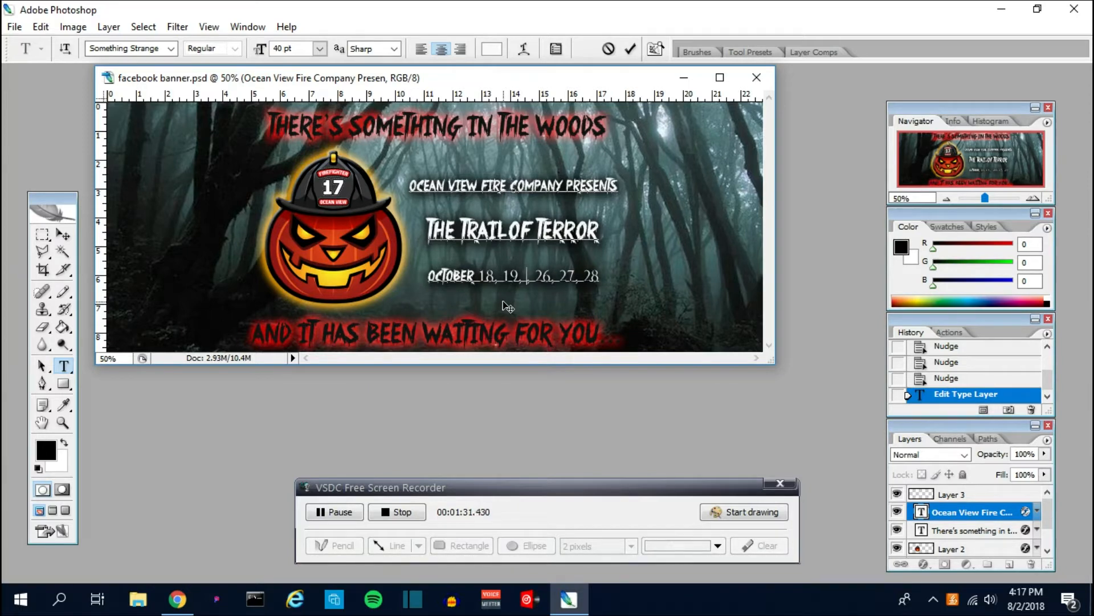
text(20)
- Change the last three October dates in the banner text to 25, 26, 27
key(BackSpace)
key(BackSpace)
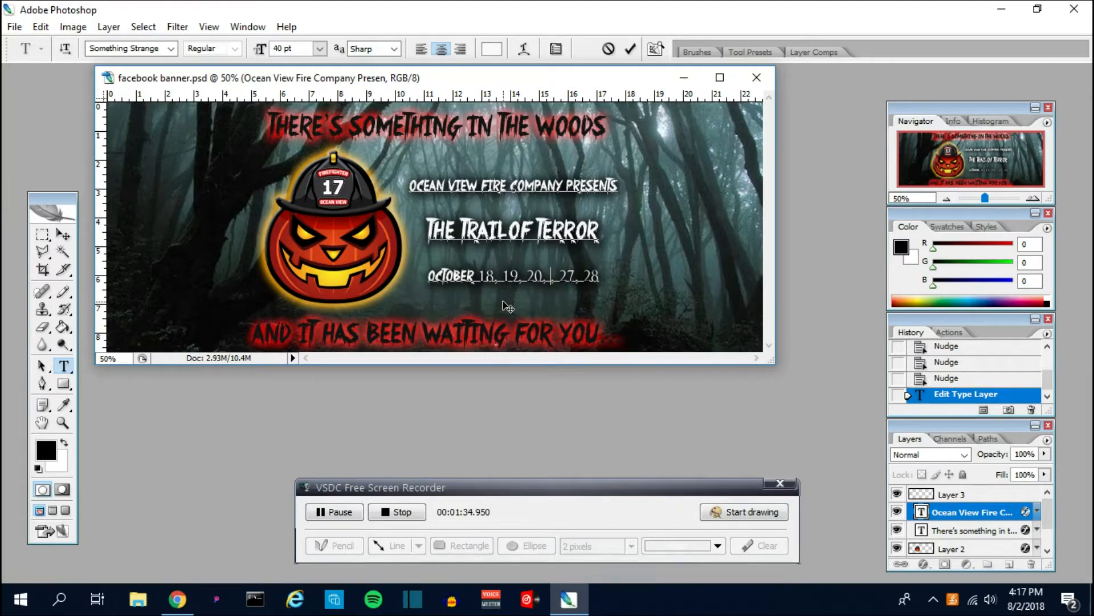
text(25, 2)
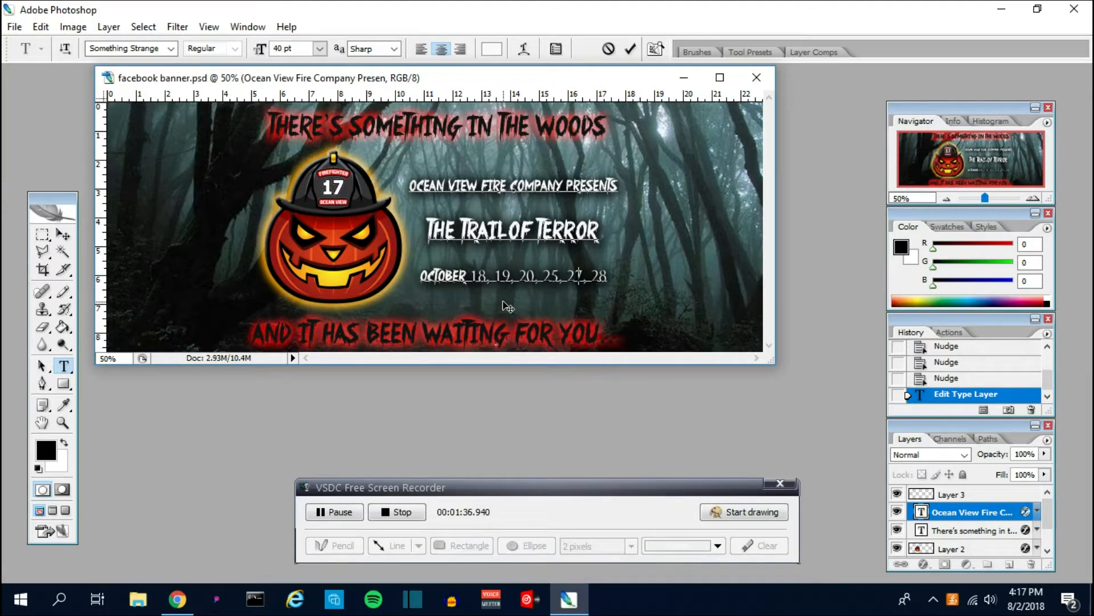
key(BackSpace)
text(6)
key(BackSpace)
text(7)
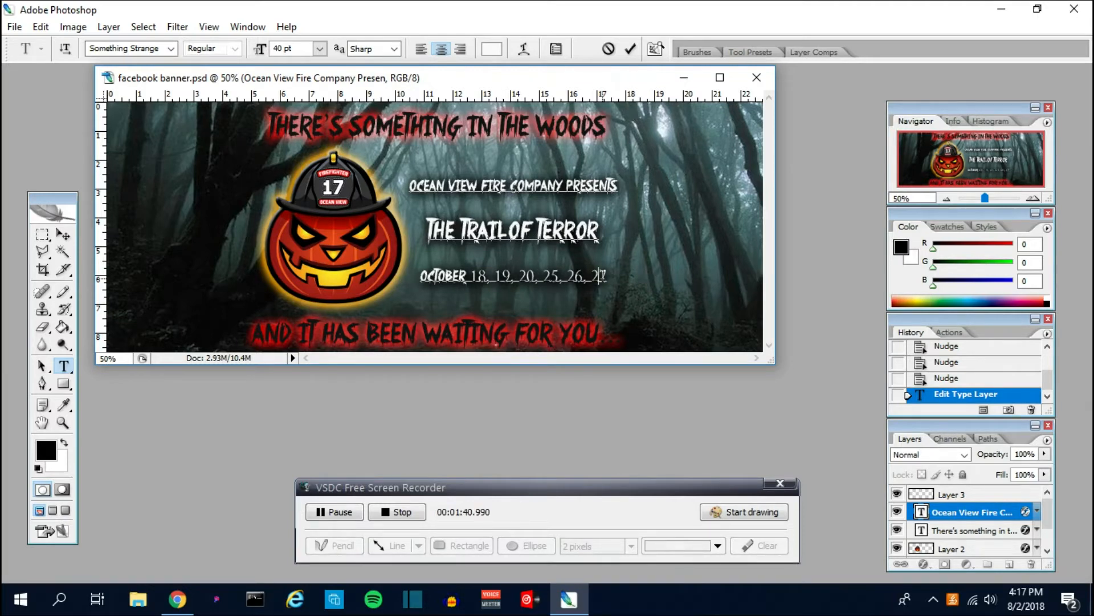
- Select all the date numbers after "October" and try the Sigmar One font on them
drag(607, 277, 472, 295)
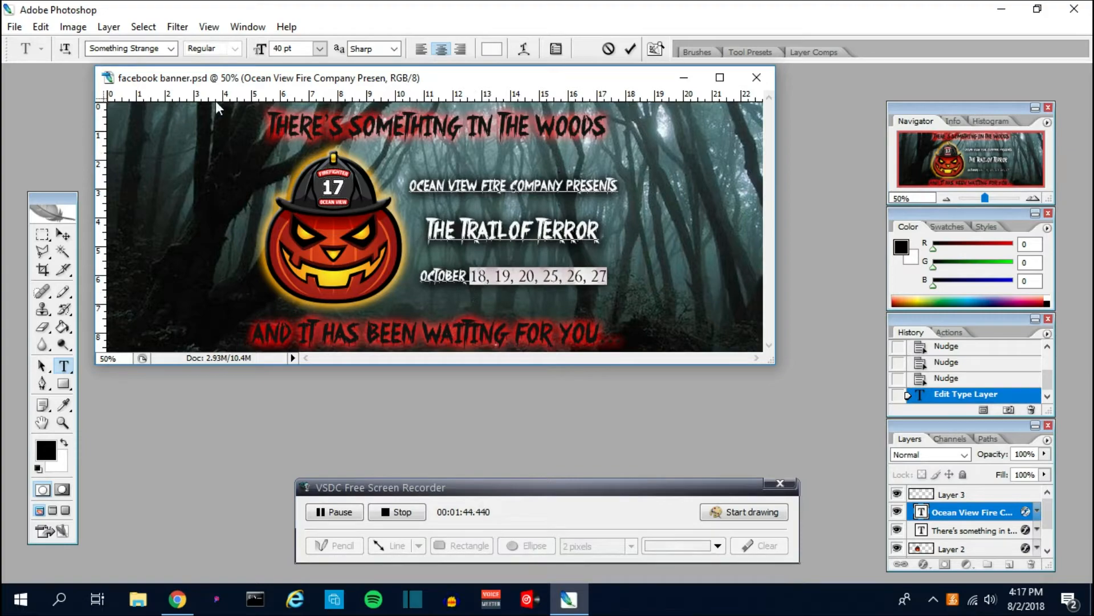
click(171, 49)
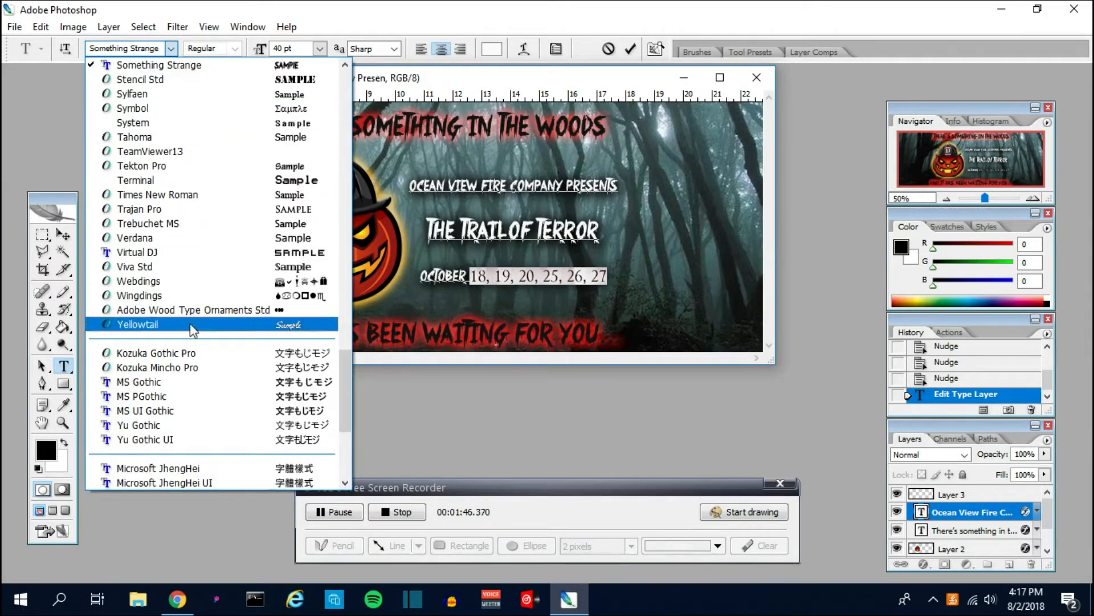
scroll(114, 200, down, 1)
scroll(112, 195, up, 3)
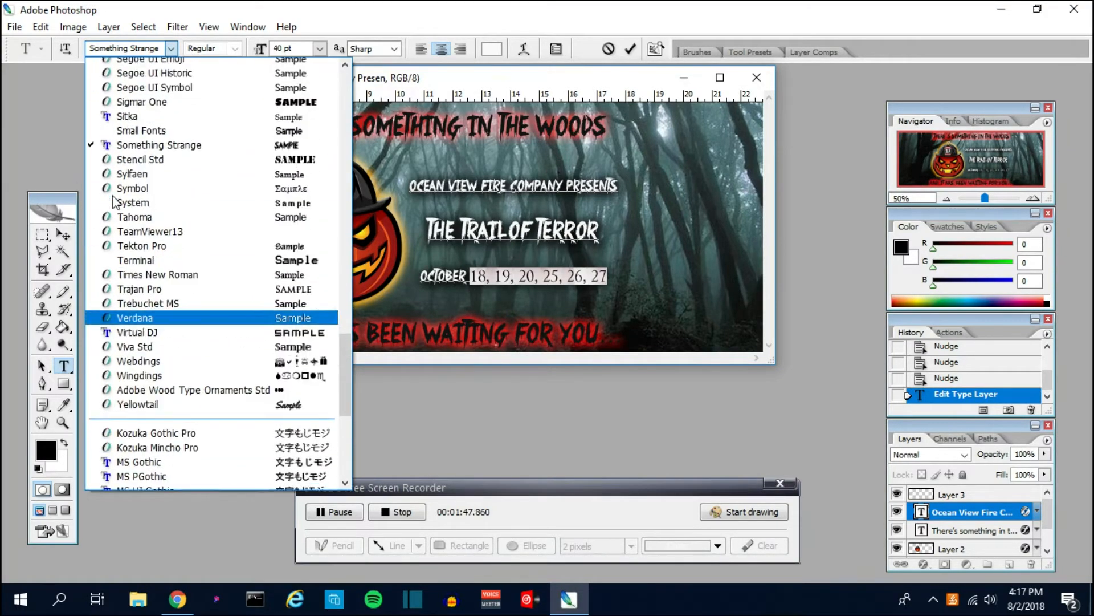
click(146, 108)
- Try the Asylum font on the selected date numbers
click(172, 49)
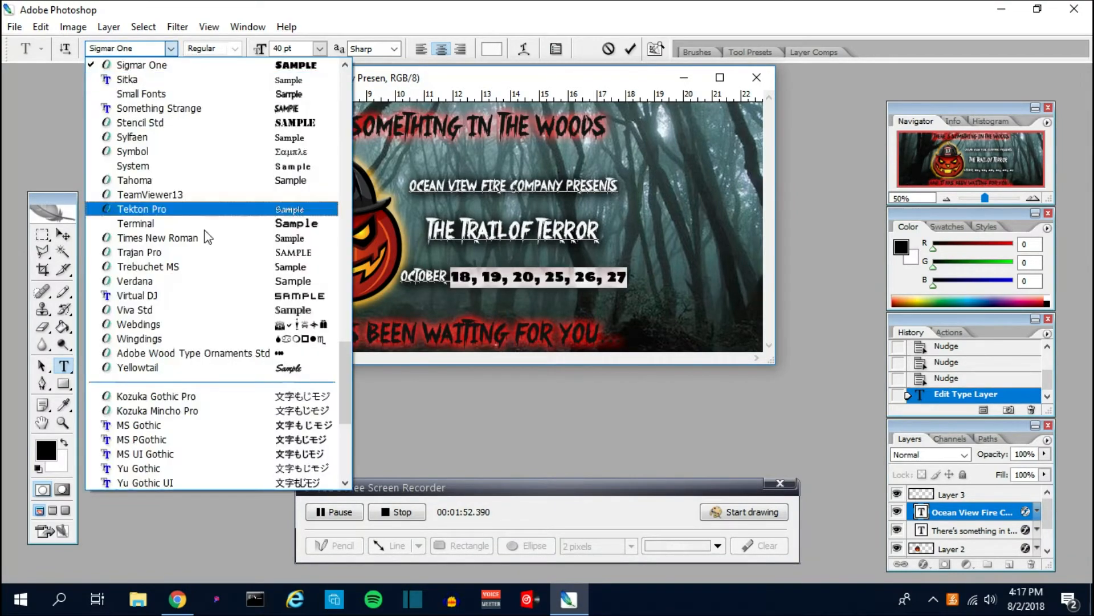
scroll(209, 238, down, 6)
mouse_move(346, 423)
mouse_down()
mouse_move(347, 320)
mouse_move(328, 274)
mouse_move(339, 81)
mouse_move(350, 82)
mouse_up()
click(301, 92)
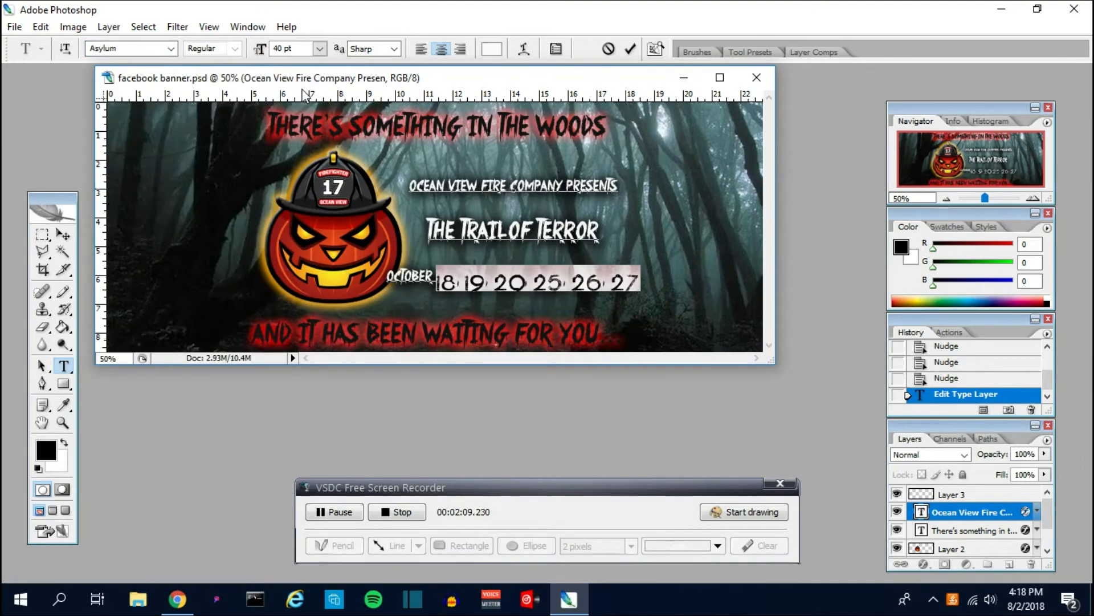
- Set the font of the selected date numbers to Dead Kansas
click(171, 48)
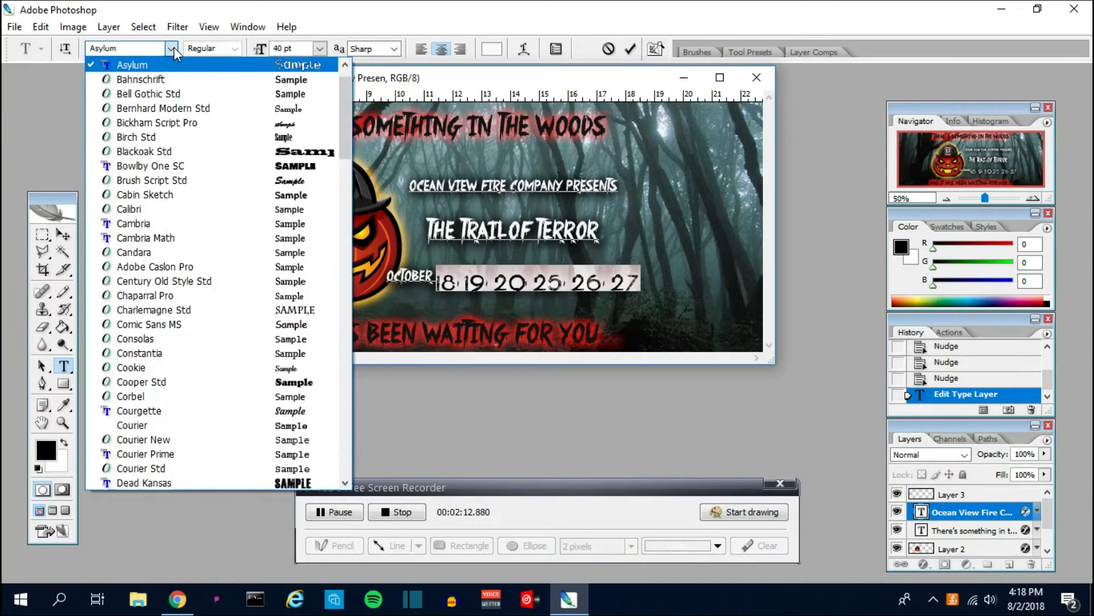
drag(350, 106, 340, 136)
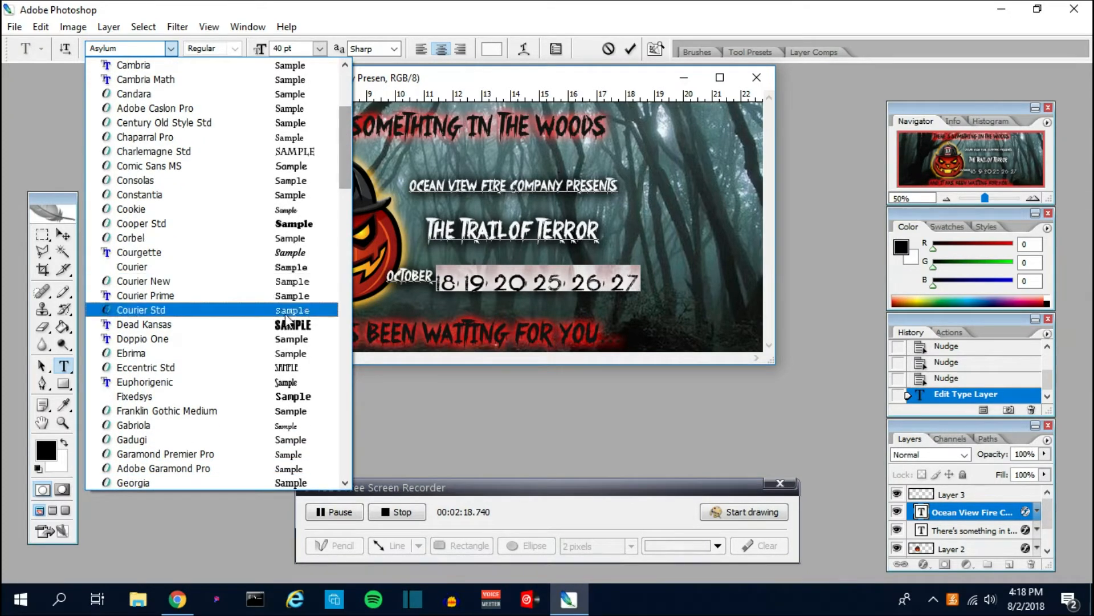
click(285, 324)
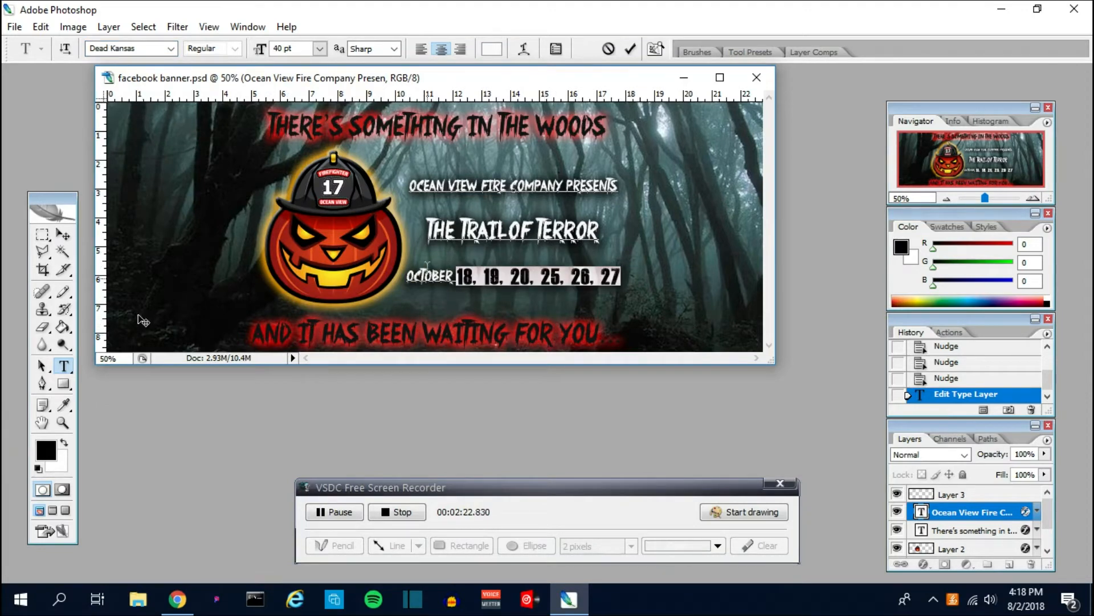
- Widen the gap between "October" and the date numbers, and shift the white event text slightly left and down
click(42, 234)
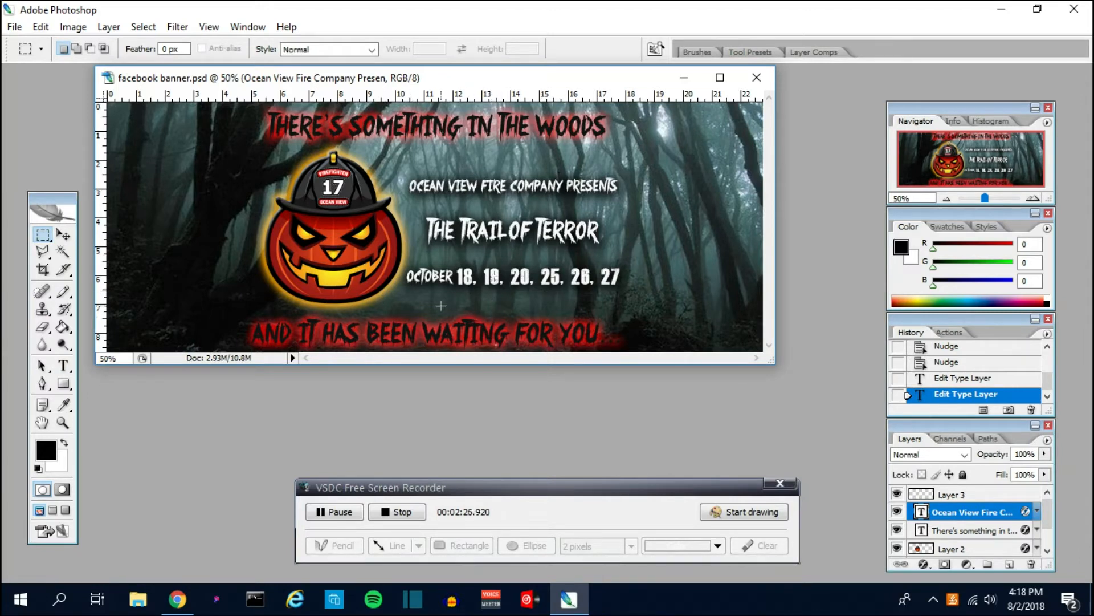
click(64, 366)
click(458, 278)
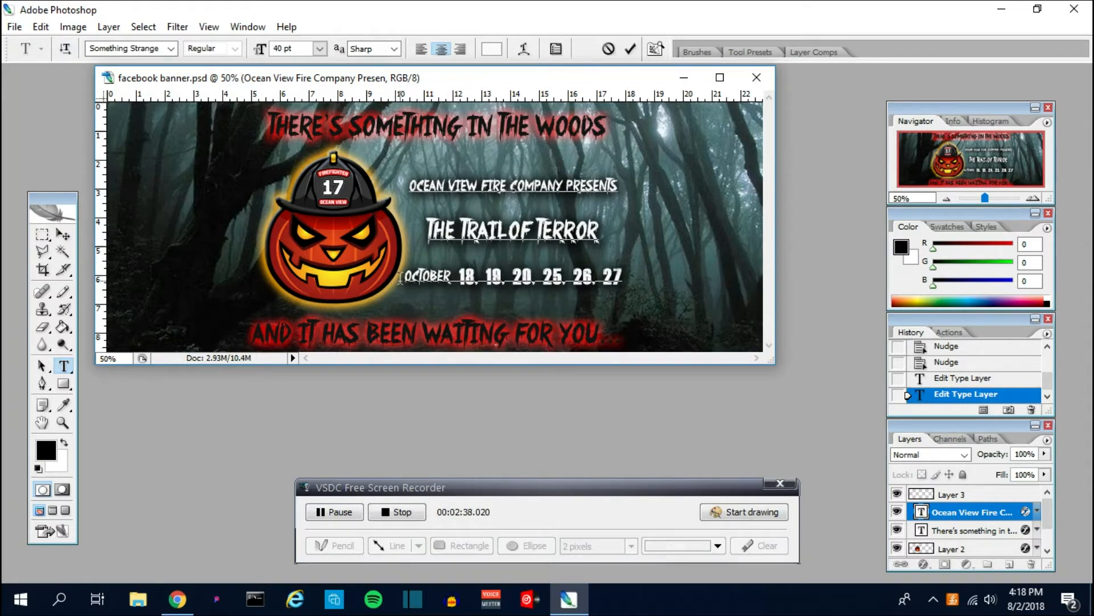
drag(627, 312, 621, 315)
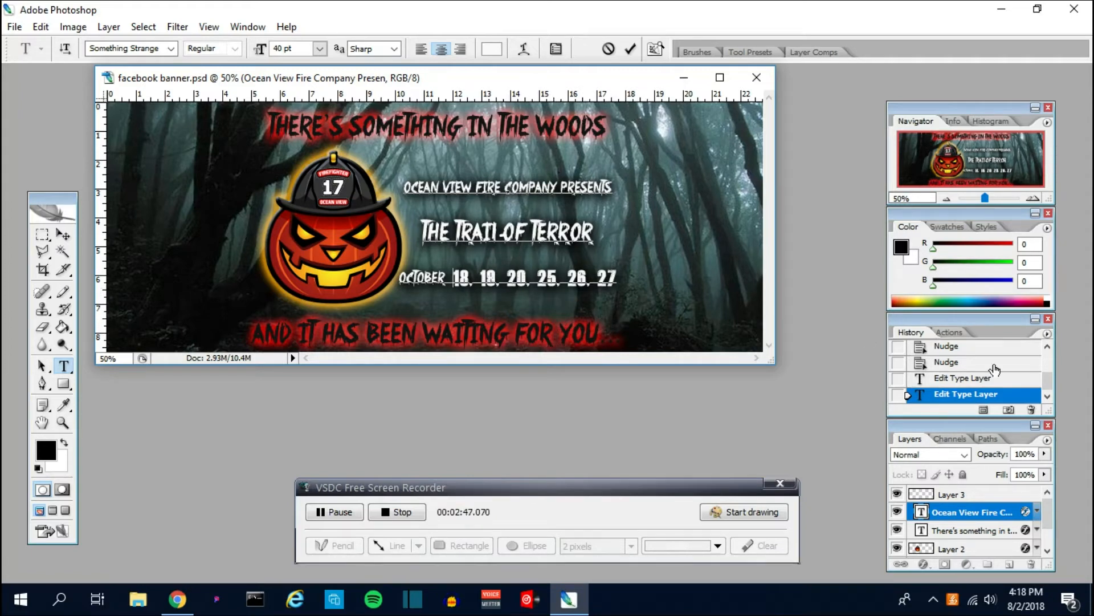
- Nudge the firefighter pumpkin on Layer 2 left, away from the white event text
click(951, 549)
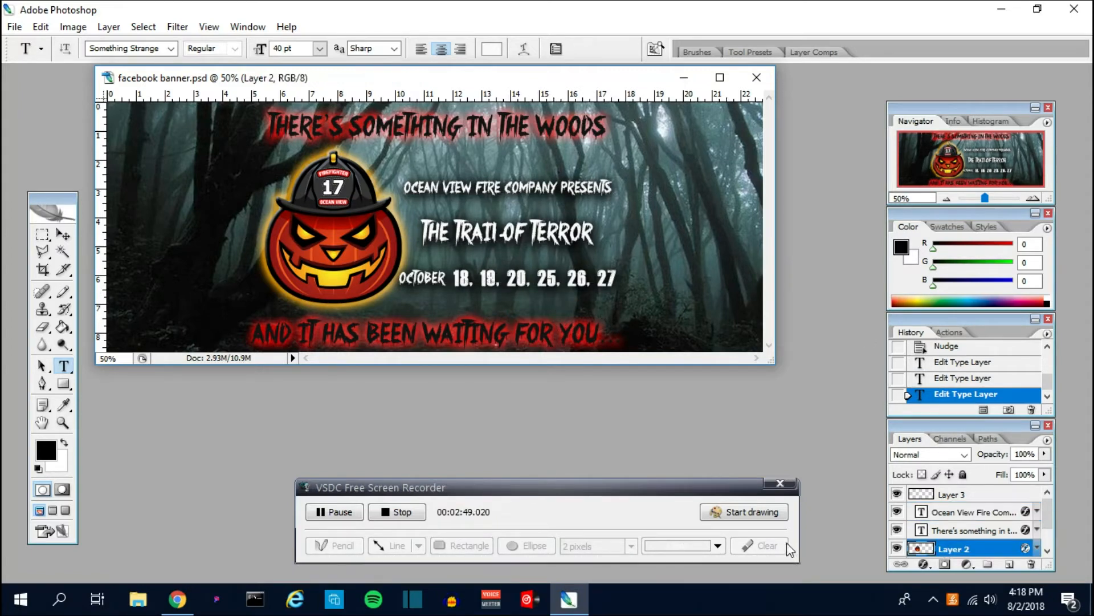
click(63, 234)
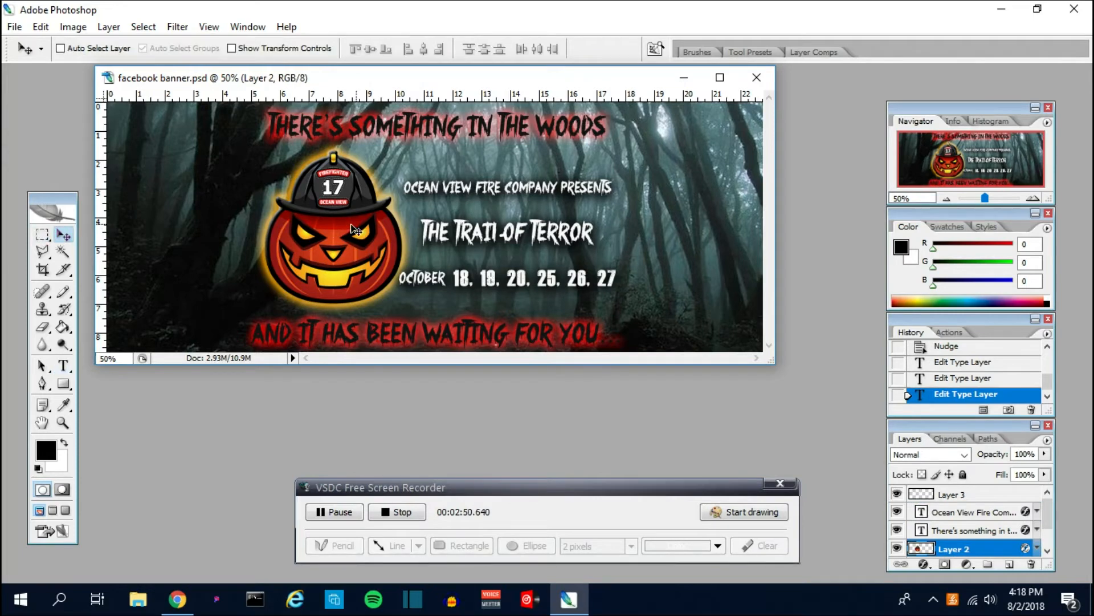
key(Left)
key(Left)
key(Left)
key(Left)
key(Left)
key(Left)
key(Left)
key(Left)
key(Left)
key(Left)
key(Left)
key(Left)
key(Left)
key(Left)
key(Left)
key(Left)
key(Left)
key(Left)
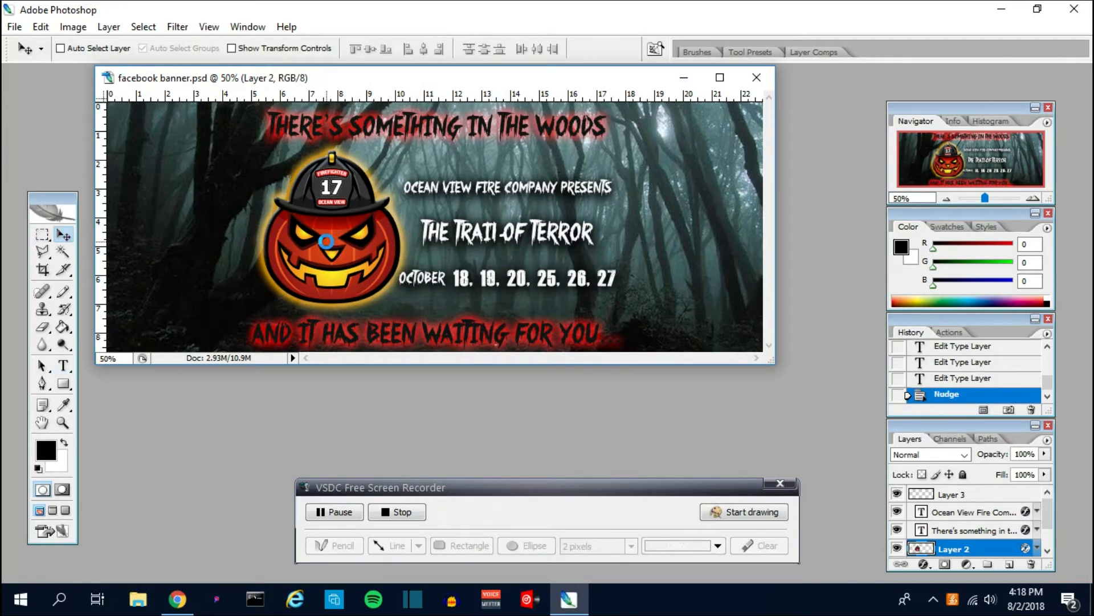
key(Left)
key(Left)
key(Left)
key(Left)
key(Left)
key(Left)
key(Left)
key(Left)
key(Left)
key(Left)
key(Left)
key(Left)
key(Left)
key(Left)
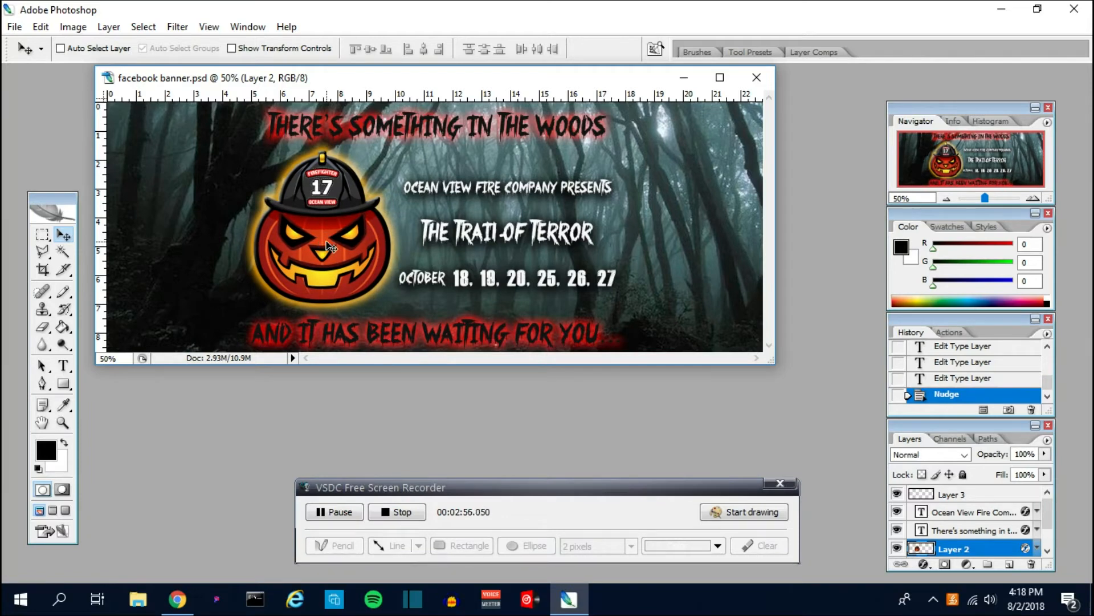
key(Left)
key(Left)
key(Left)
key(Left)
key(Left)
key(Left)
key(Left)
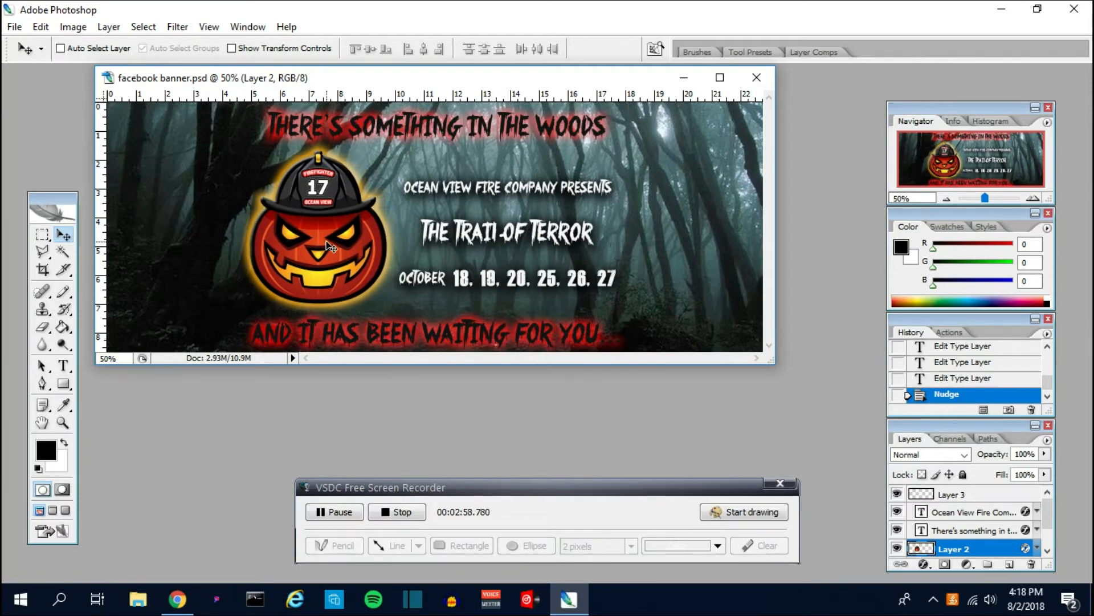
click(981, 531)
key(Left)
key(Left)
key(Left)
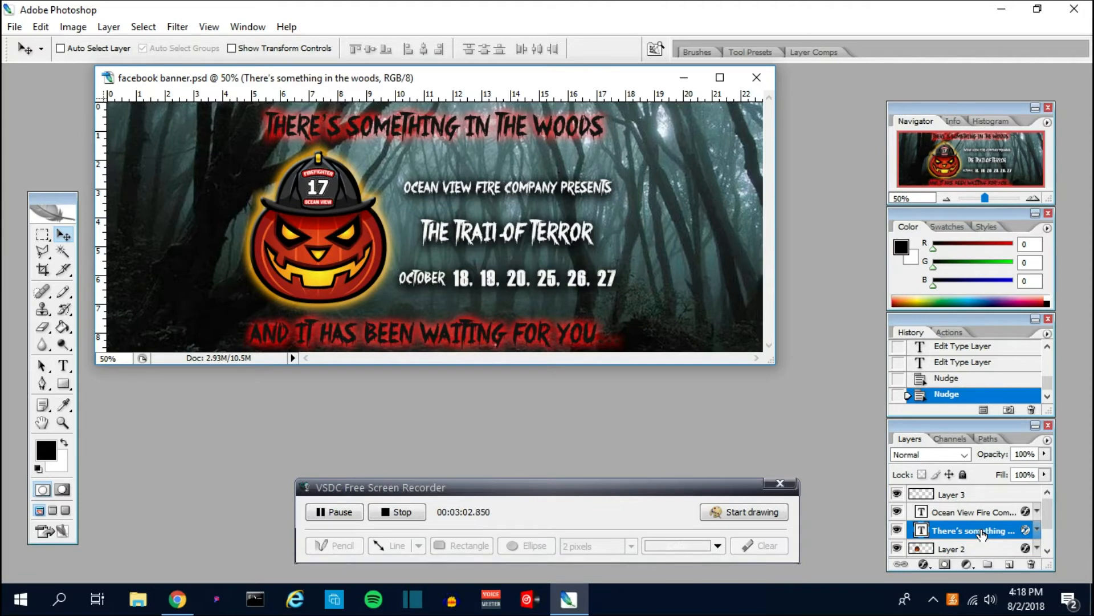
key(0)
key(Left)
key(Right)
key(Right)
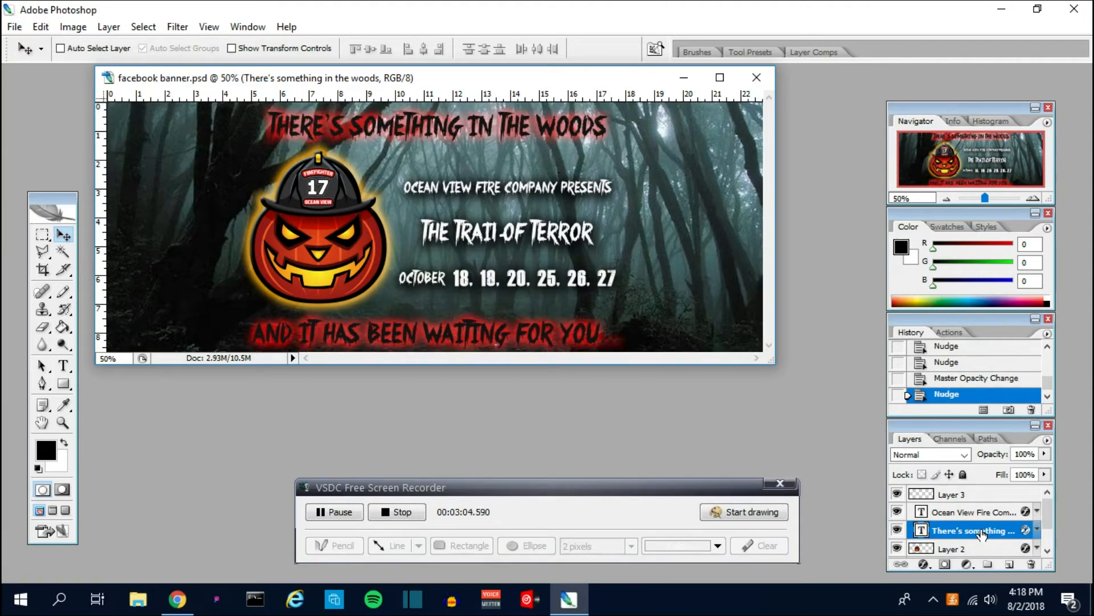
- Nudge the white "Ocean View Fire Company Presents" text layer slightly left, toward the pumpkin
click(953, 515)
key(Left)
key(Left)
key(Left)
key(Left)
key(Left)
key(Left)
key(Left)
key(Left)
key(Left)
key(Left)
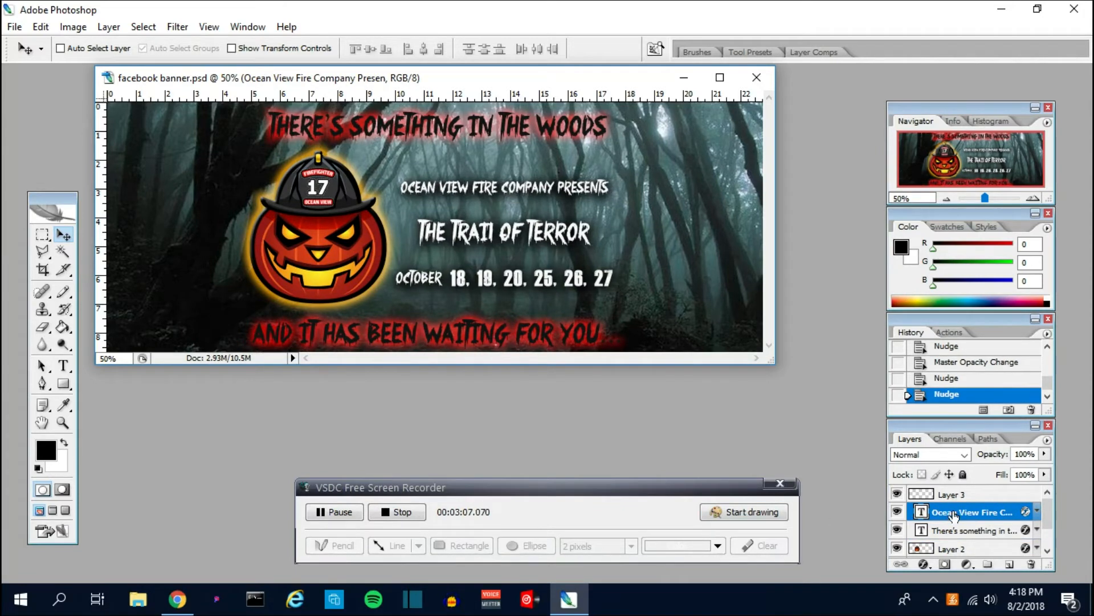
key(Left)
key(Left)
key(Left)
key(Left)
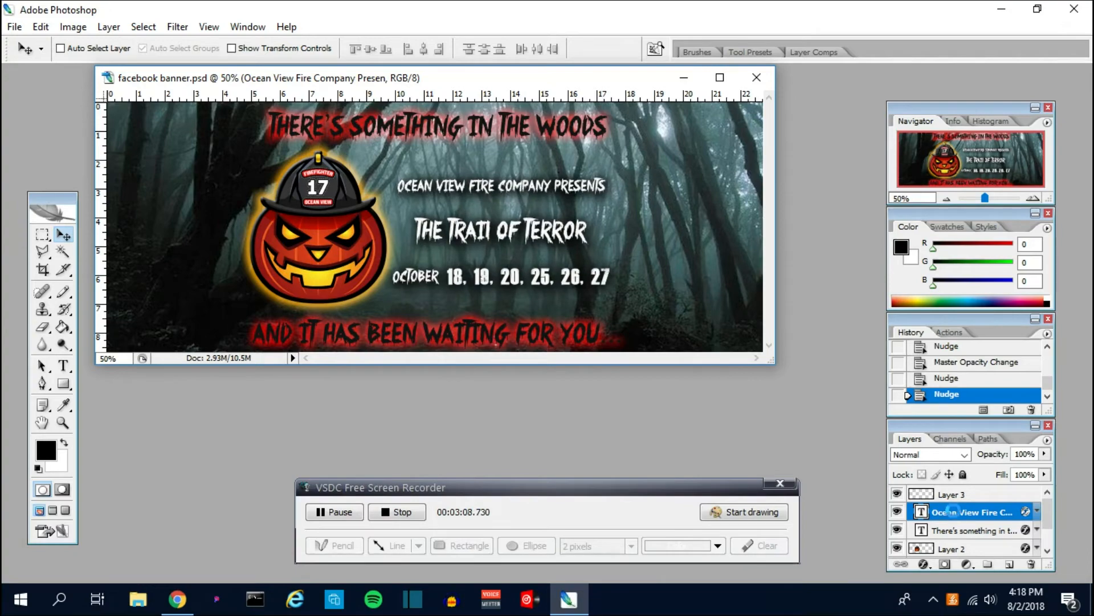
key(Left)
key(Left)
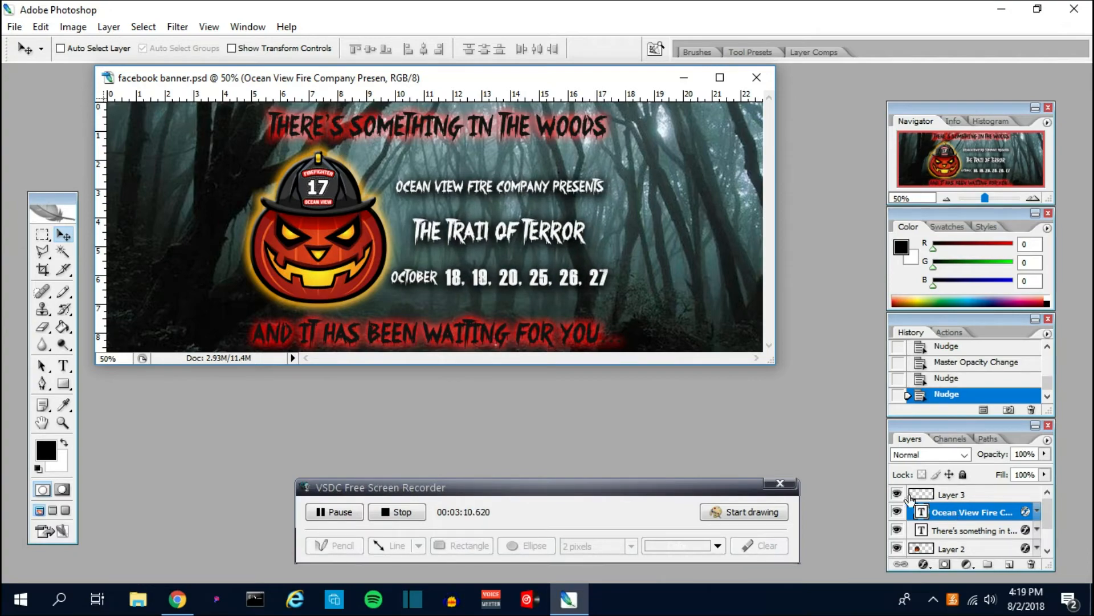
- Save the banner document and save an interlaced PNG copy named "facebook banner 2018" in the OV Haunt folder
click(14, 26)
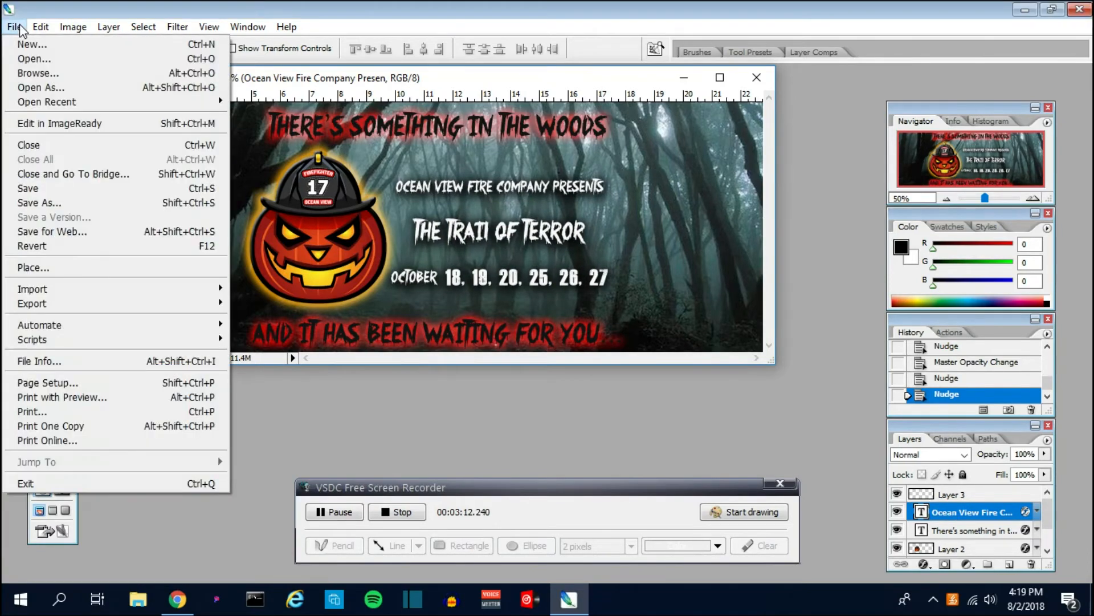
click(47, 189)
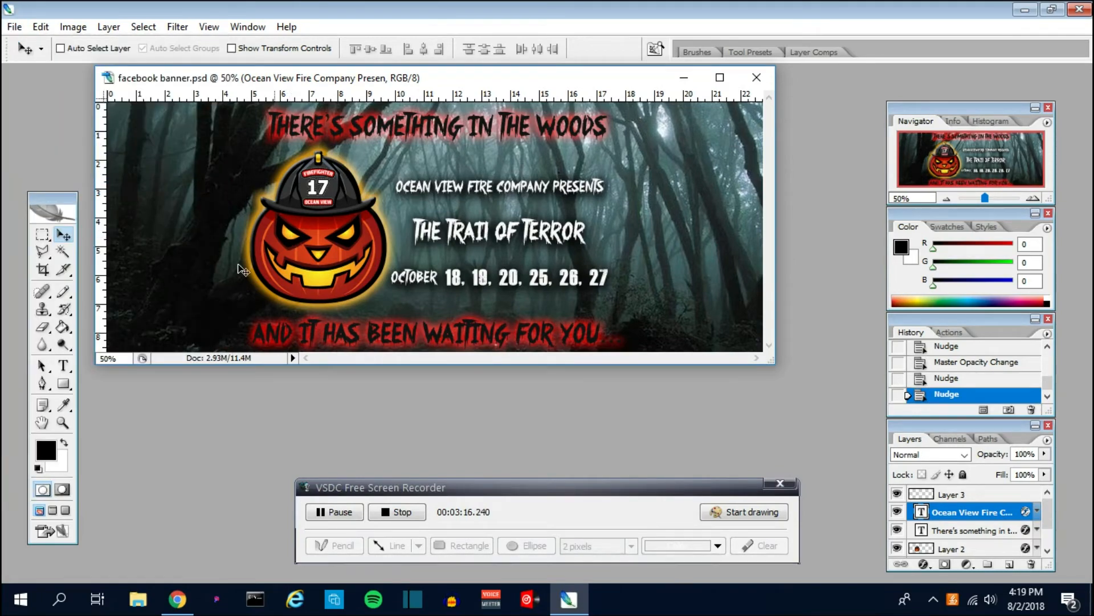
click(14, 27)
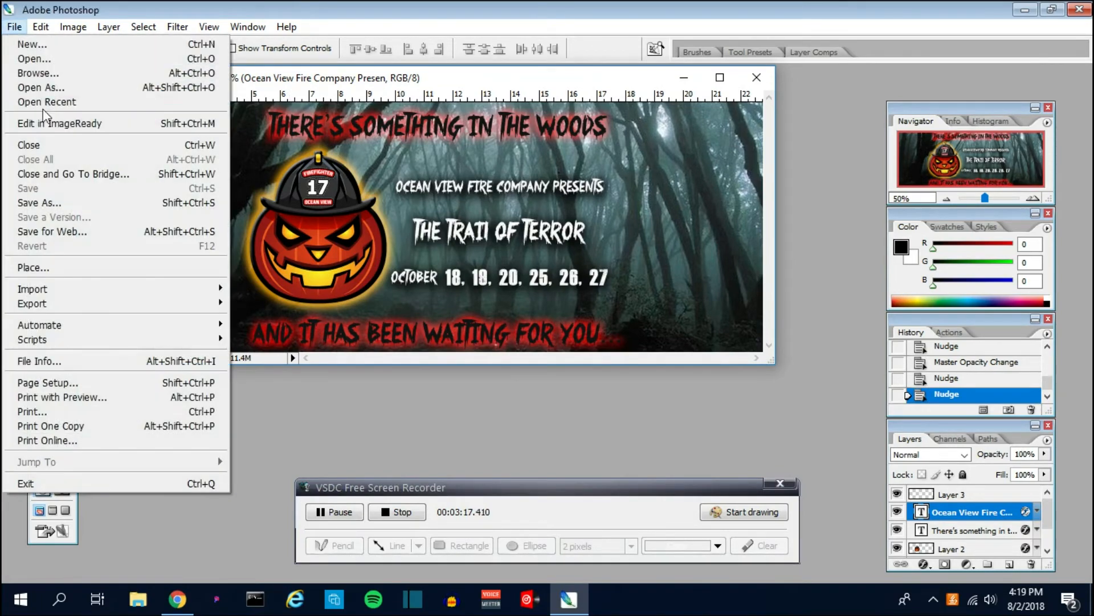
click(37, 202)
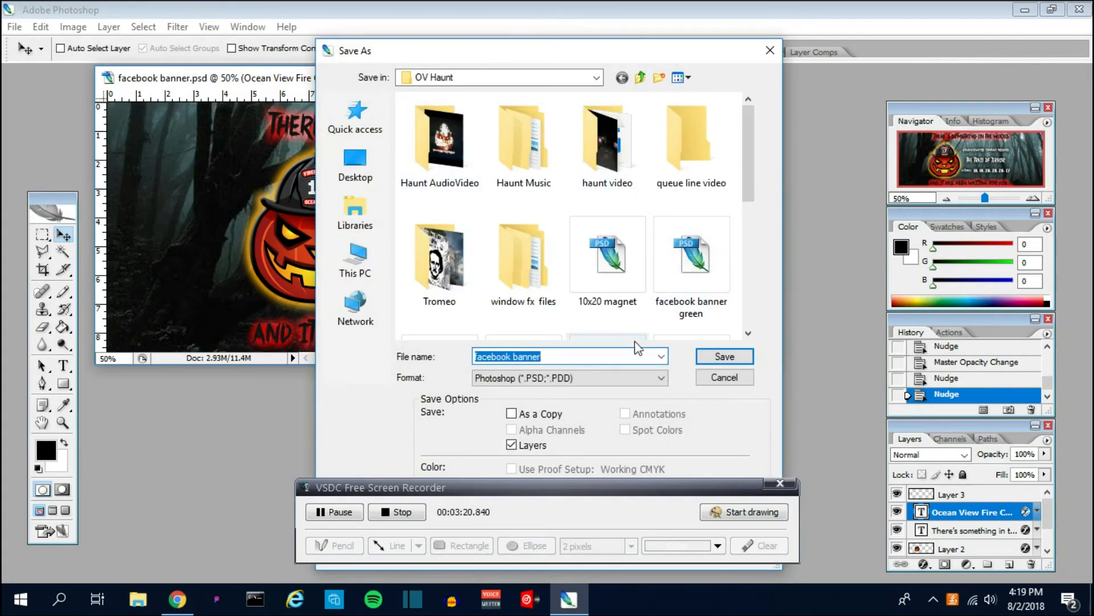
click(557, 354)
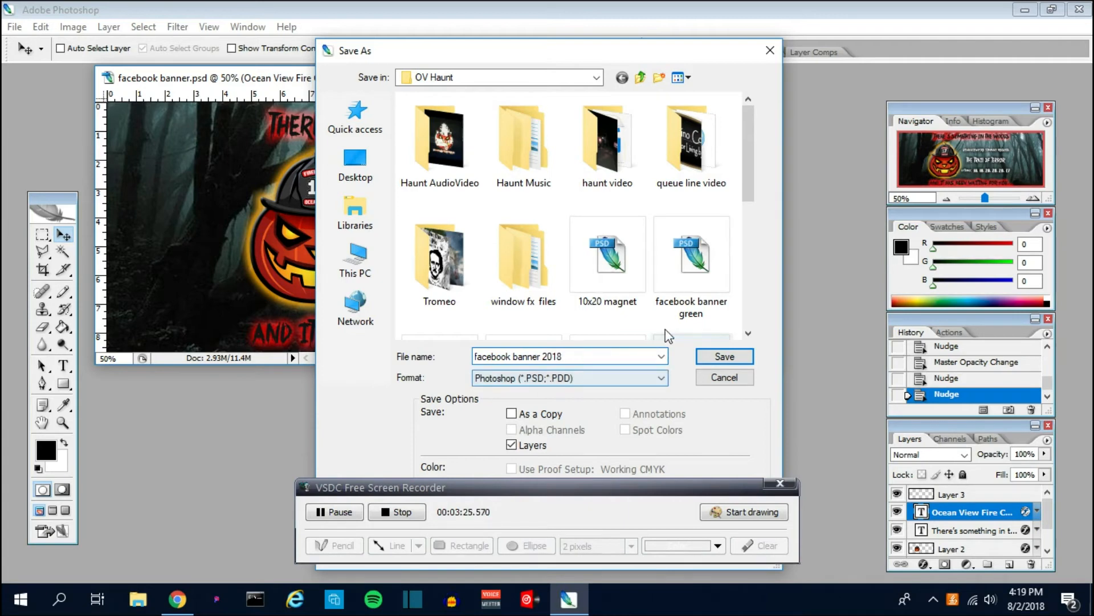
click(659, 378)
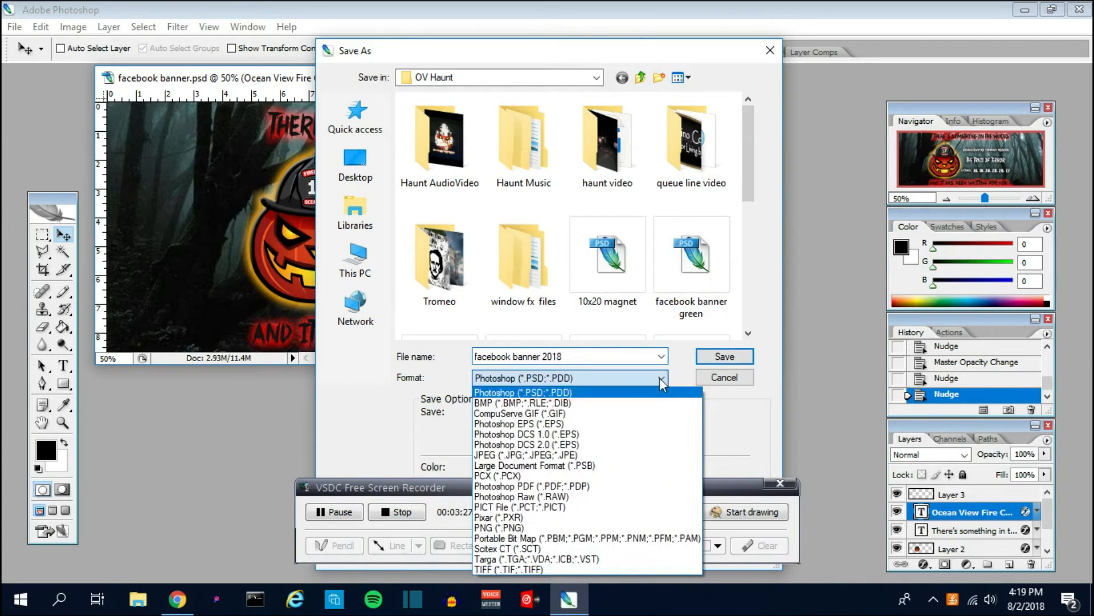
click(600, 528)
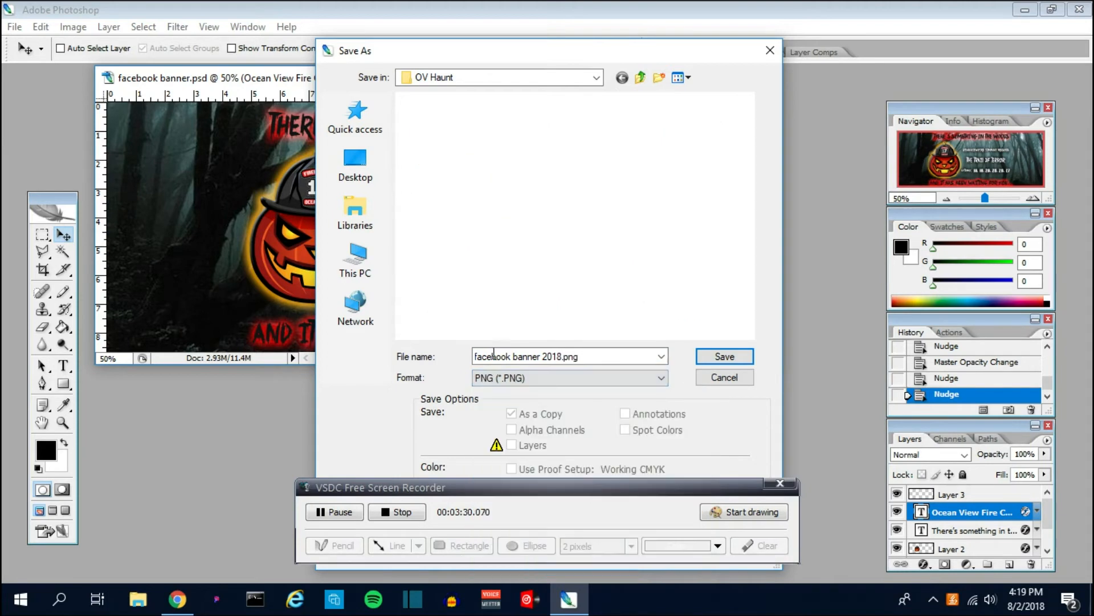
click(727, 361)
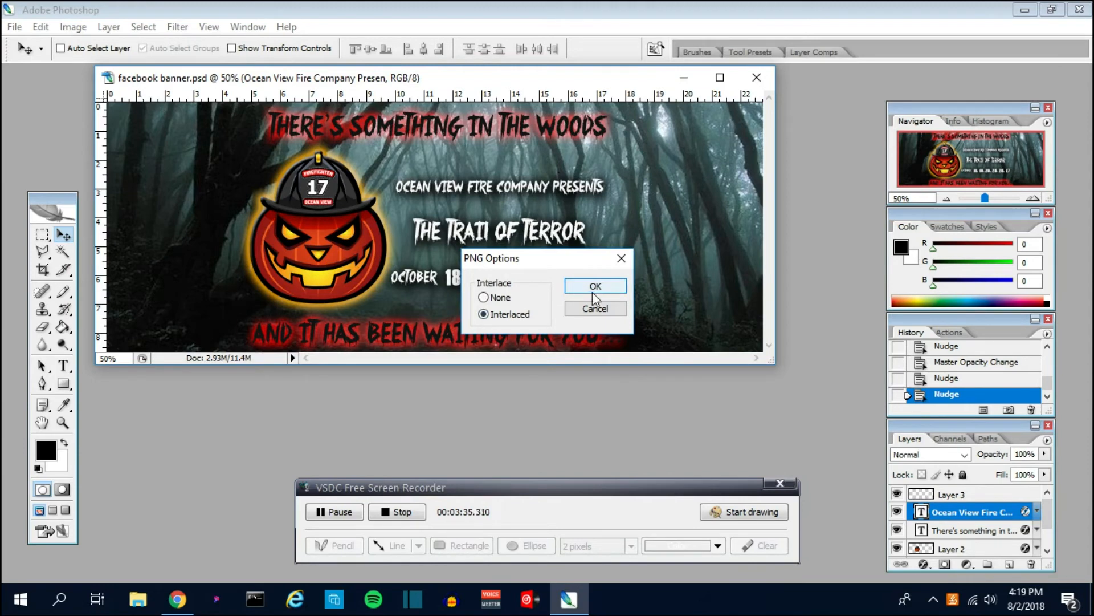
click(594, 290)
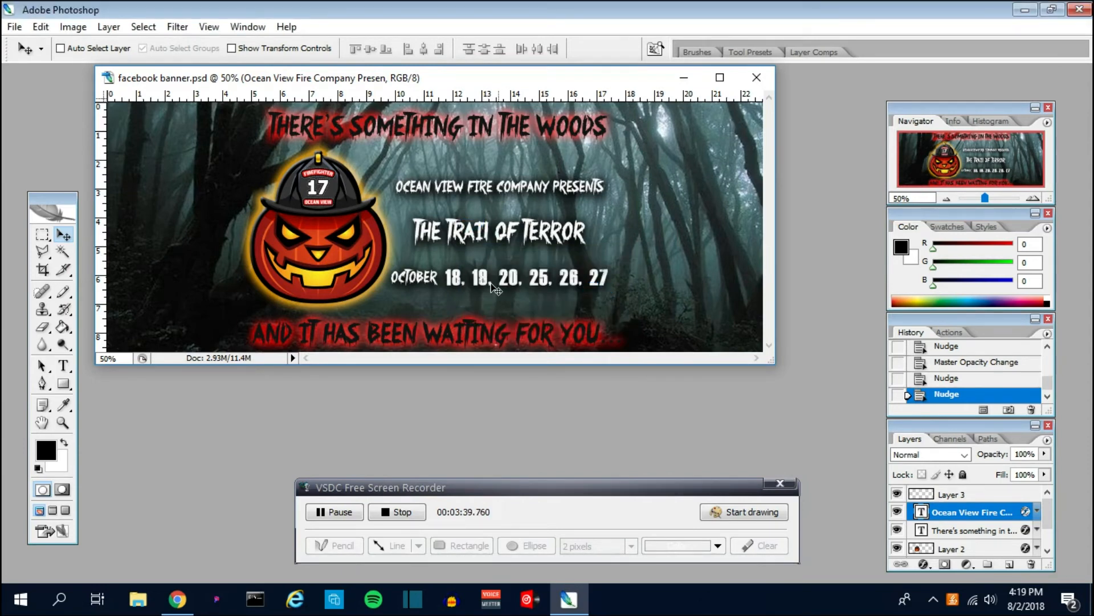
- Switch to the draft Ocean View Trail of Terror event in Chrome and open its cover photo for changing
click(177, 599)
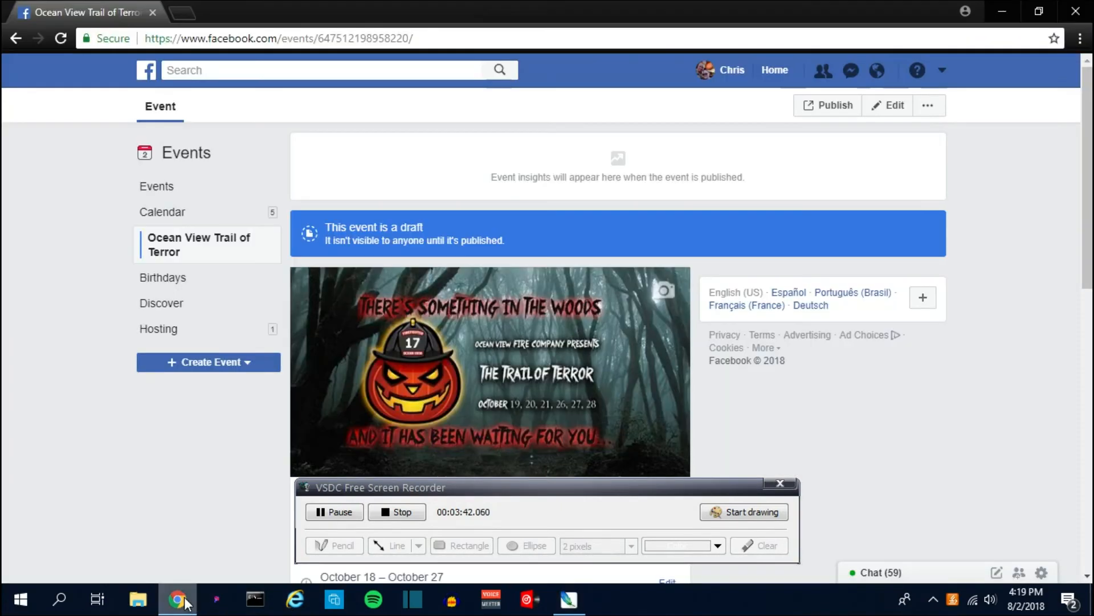
scroll(692, 281, down, 2)
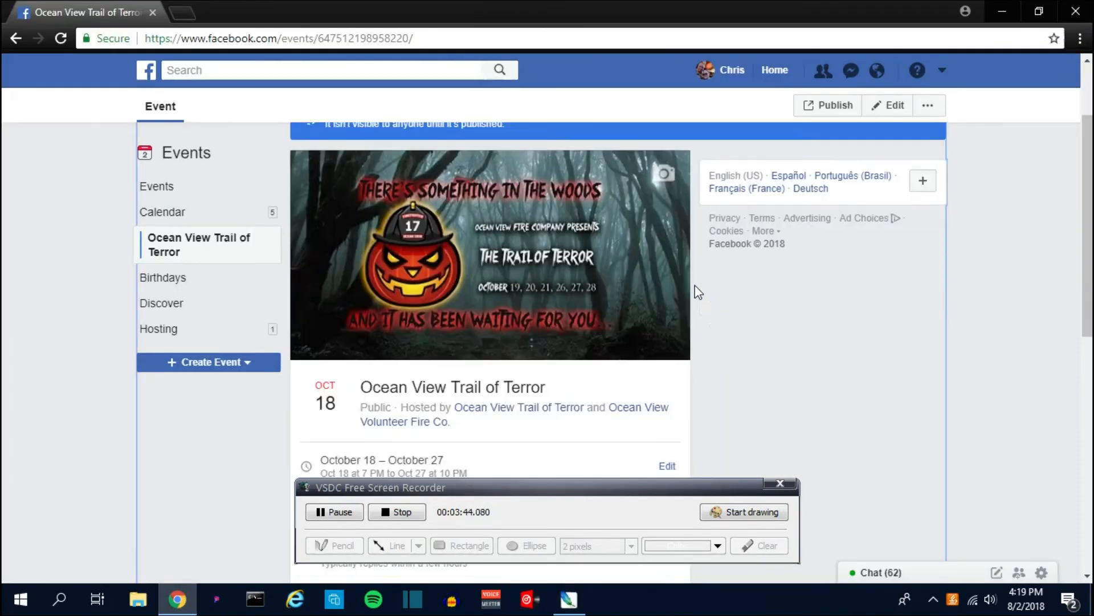
scroll(694, 289, up, 2)
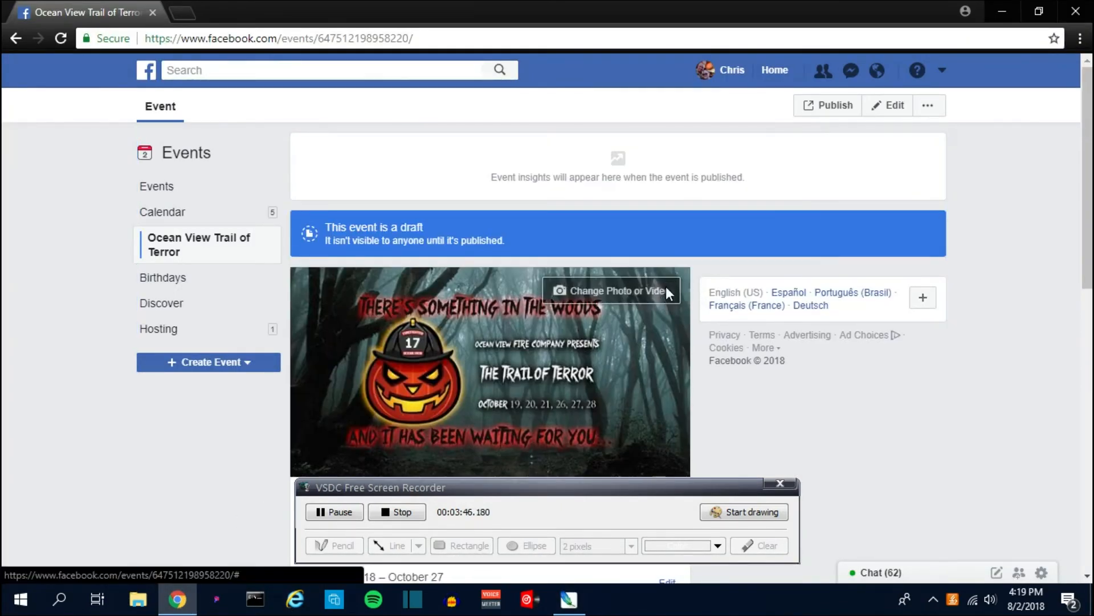
click(666, 288)
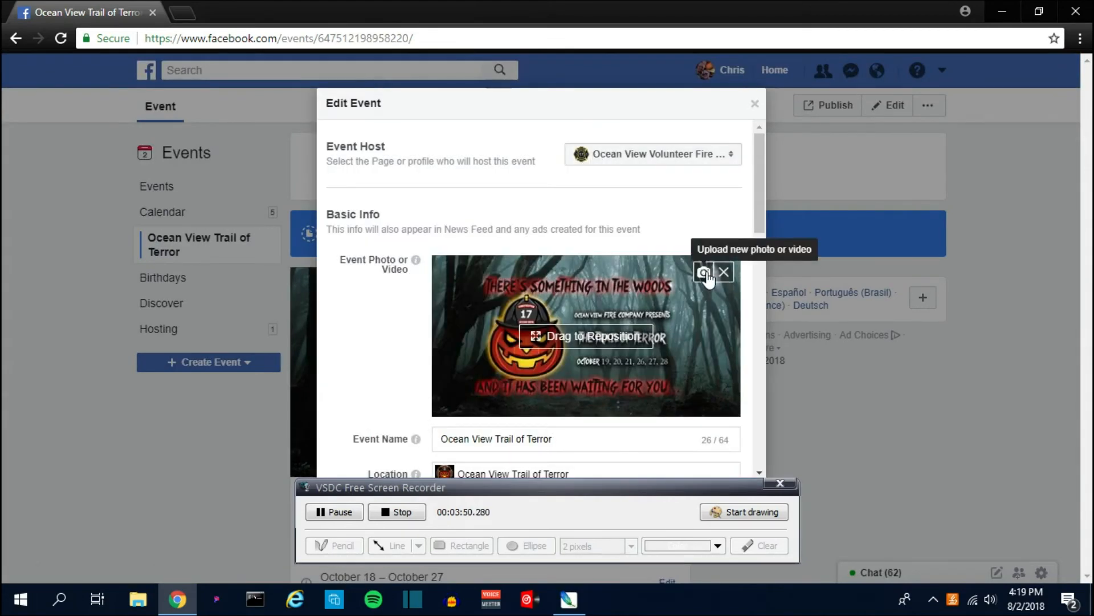
- Replace the event photo with the "facebook banner 2018" image from the OV Haunt folder
click(705, 273)
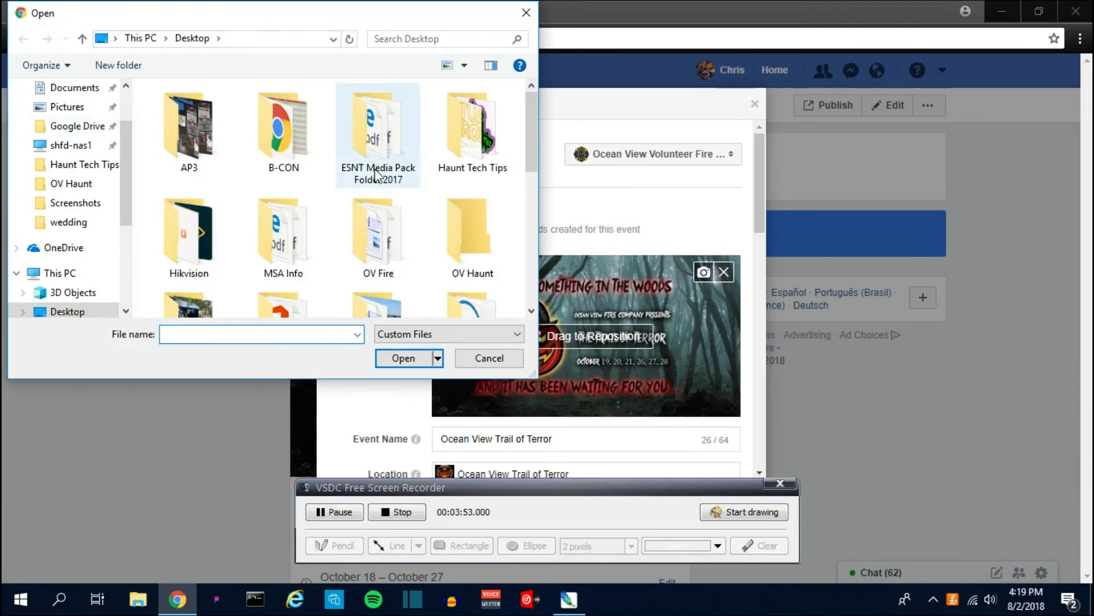
click(73, 182)
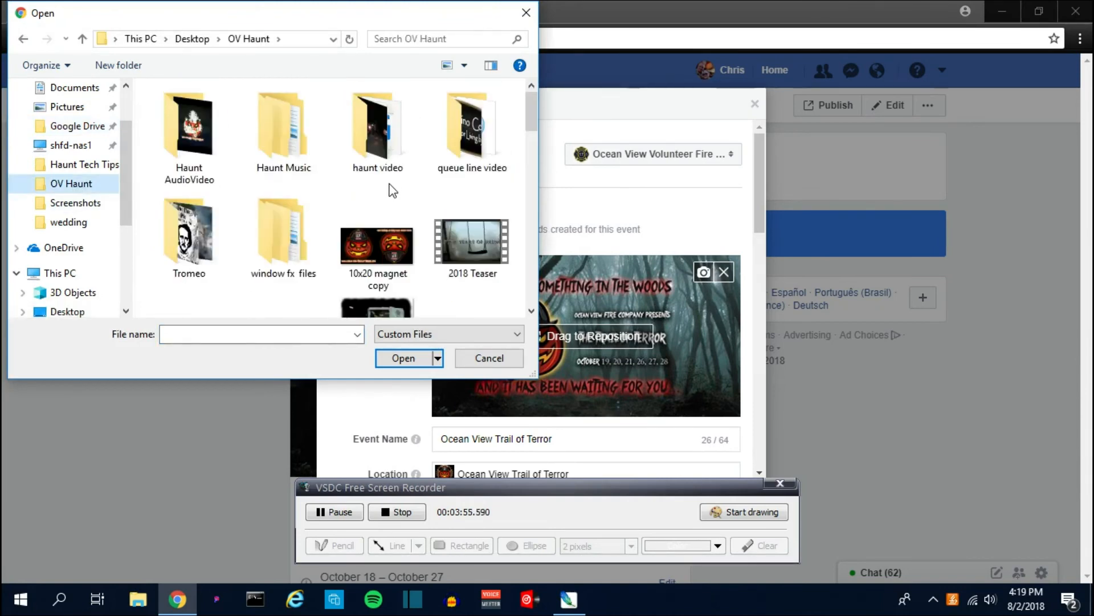
scroll(390, 180, down, 15)
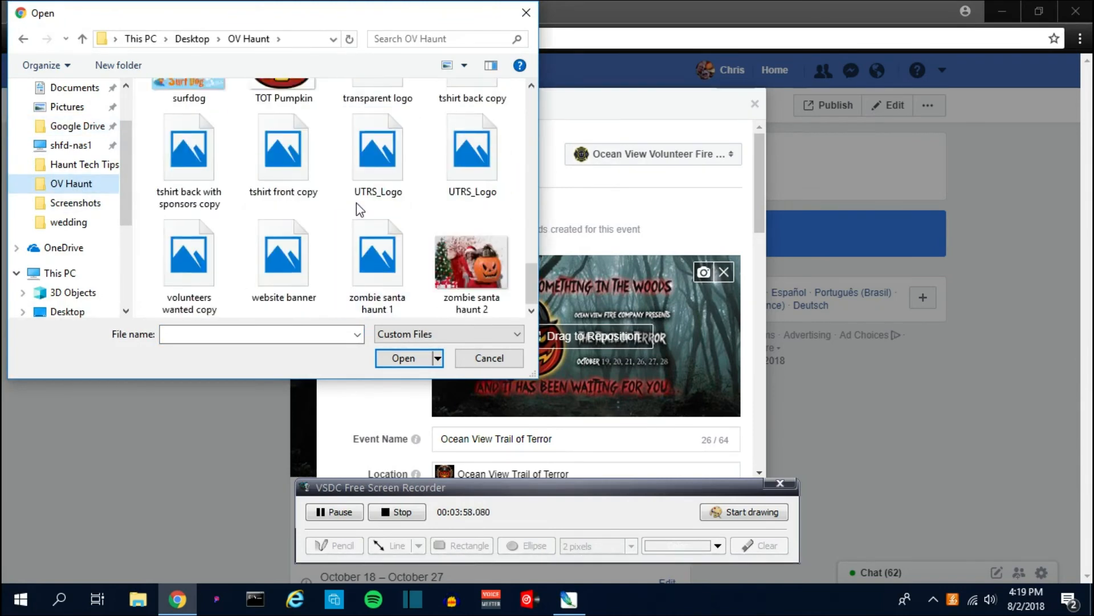
scroll(357, 203, up, 10)
scroll(358, 191, up, 3)
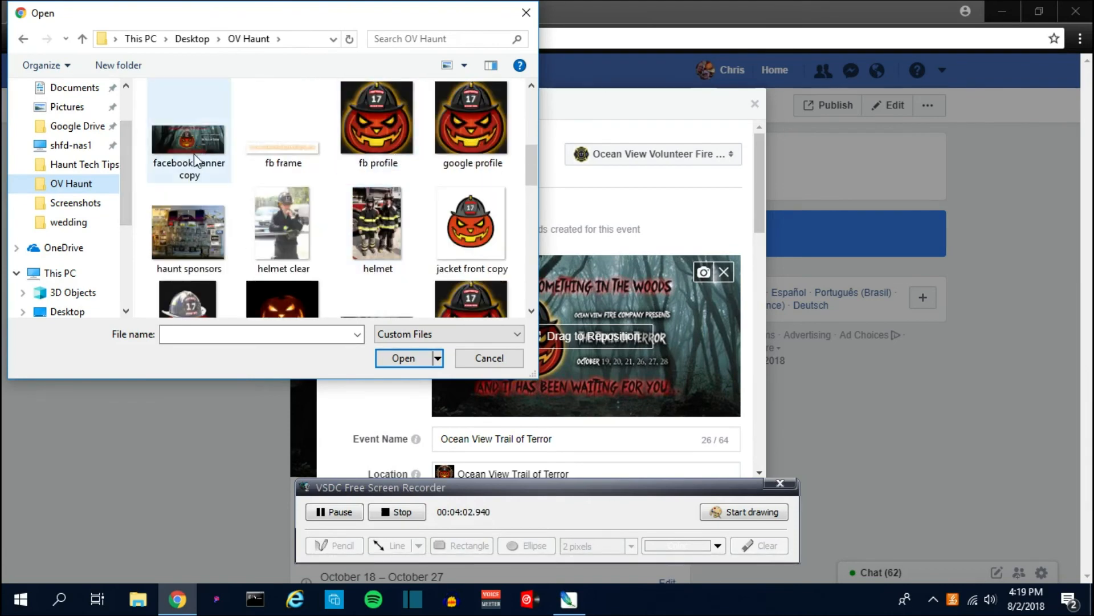
scroll(196, 154, up, 3)
scroll(285, 154, down, 1)
click(464, 155)
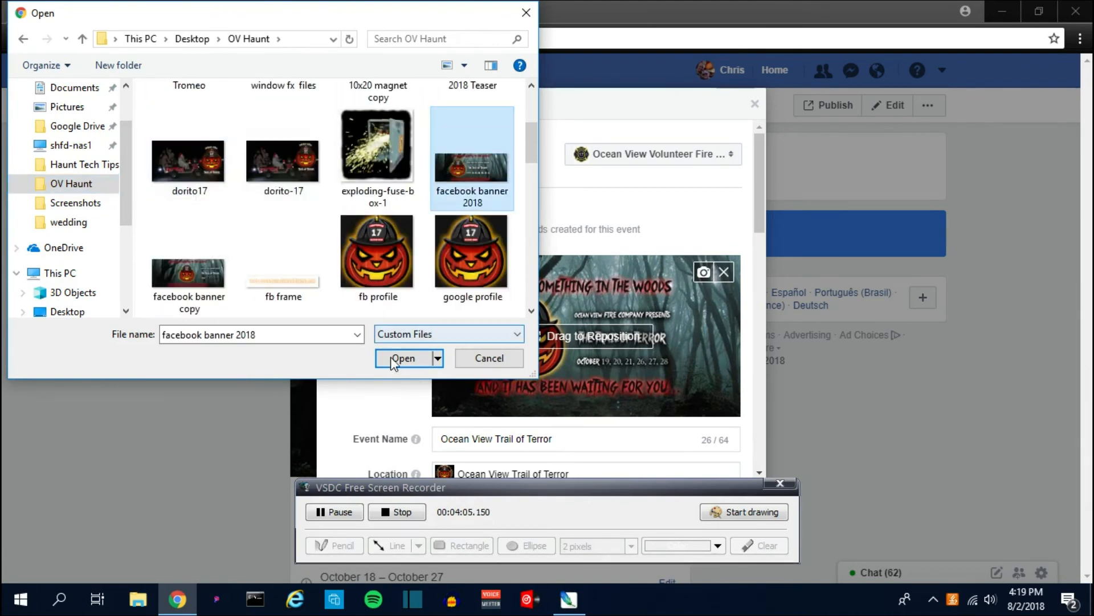
click(399, 358)
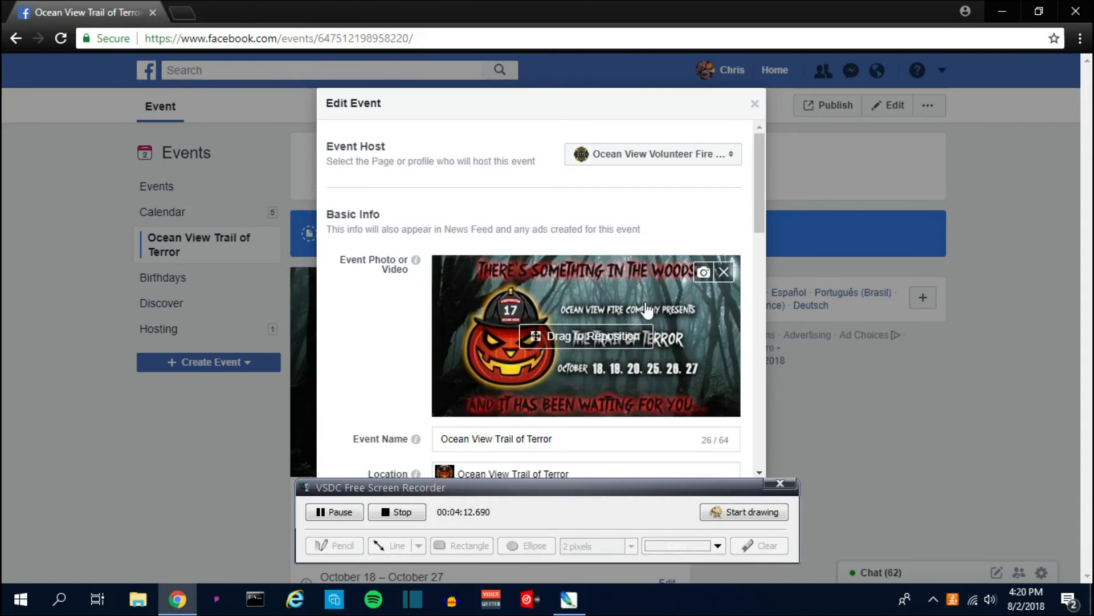
- Set the event host to the Ocean View Trail of Terror page and check the event's dates and description
click(729, 157)
click(678, 135)
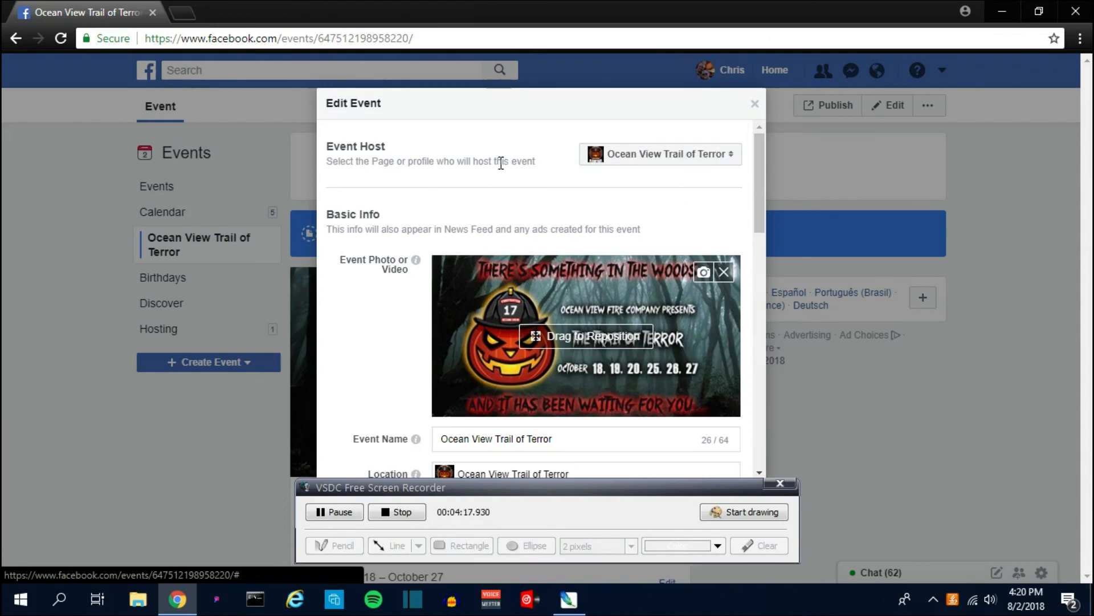
drag(763, 193, 756, 268)
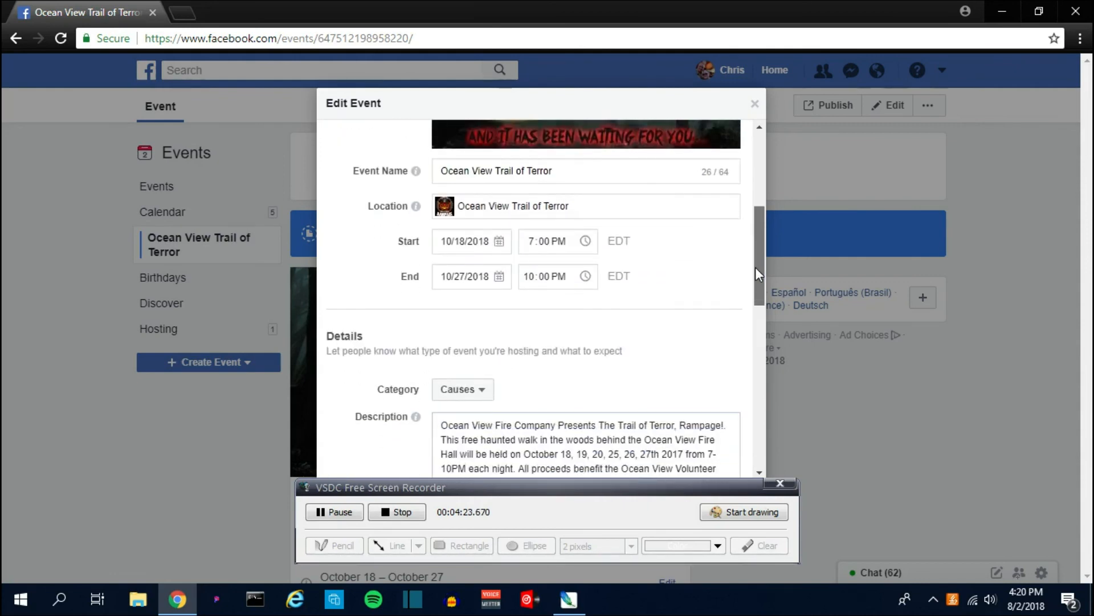